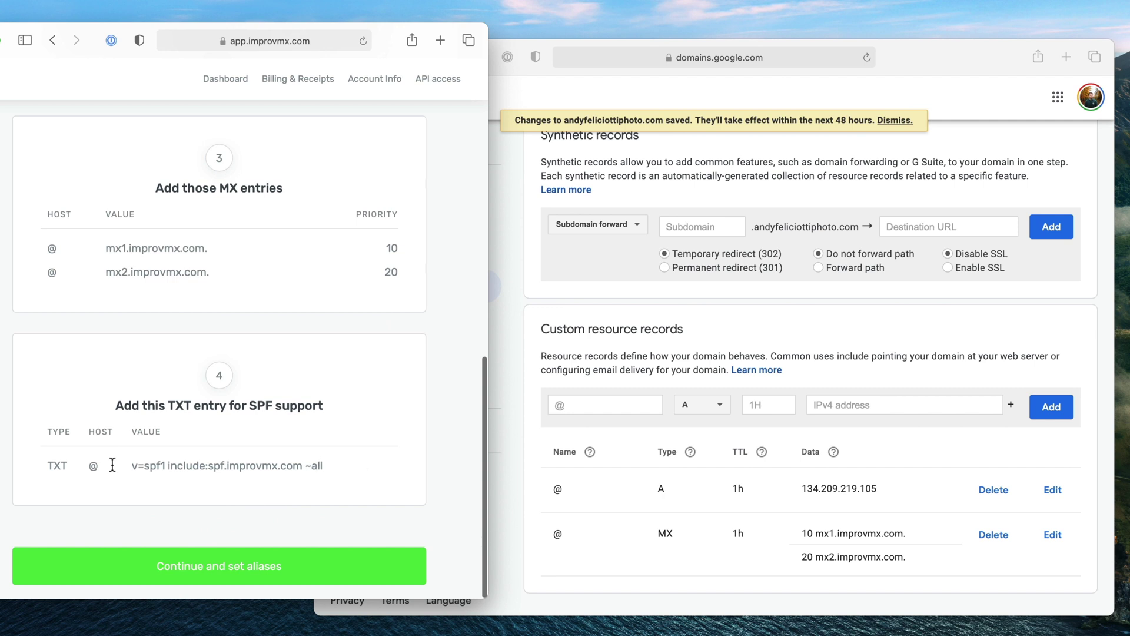
Add a Google Domains TXT record holding 'v=spf1 include:spf.improvmx.com ~all' copied from ImprovMX.
left_click_drag(333, 477, 184, 466)
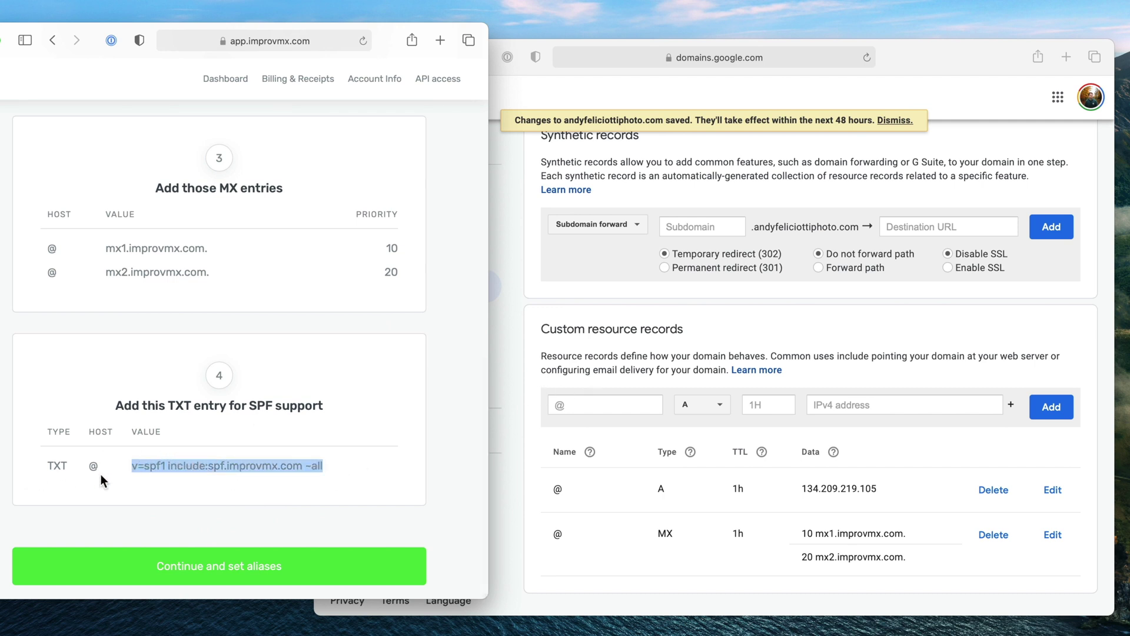
left_click(536, 401)
left_click(689, 405)
scroll(705, 554, "down", 1)
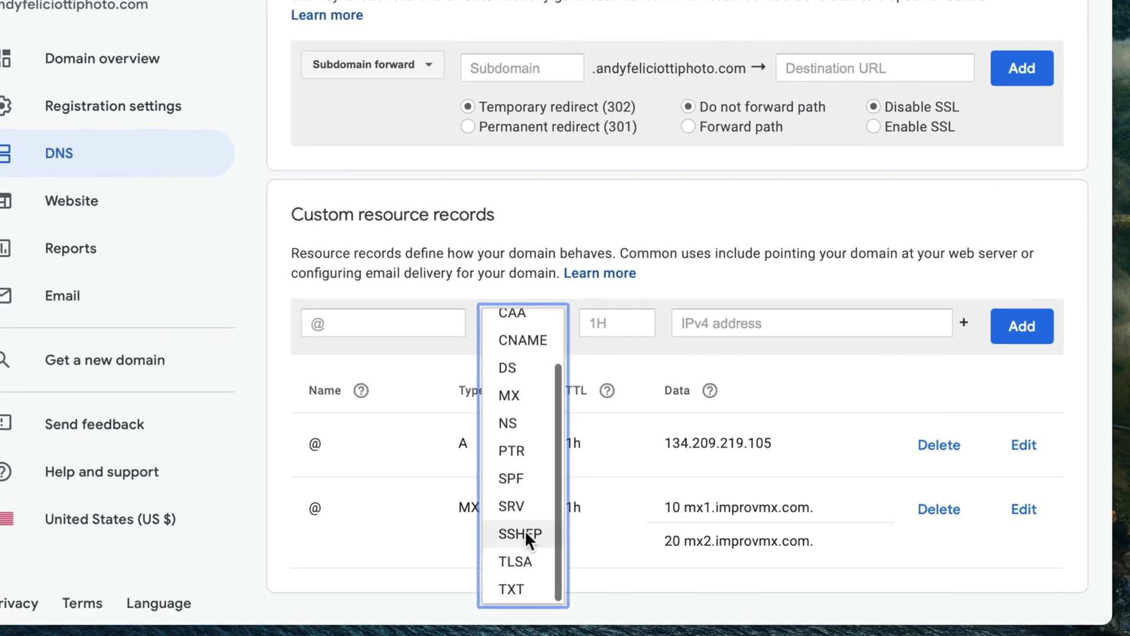
left_click(517, 585)
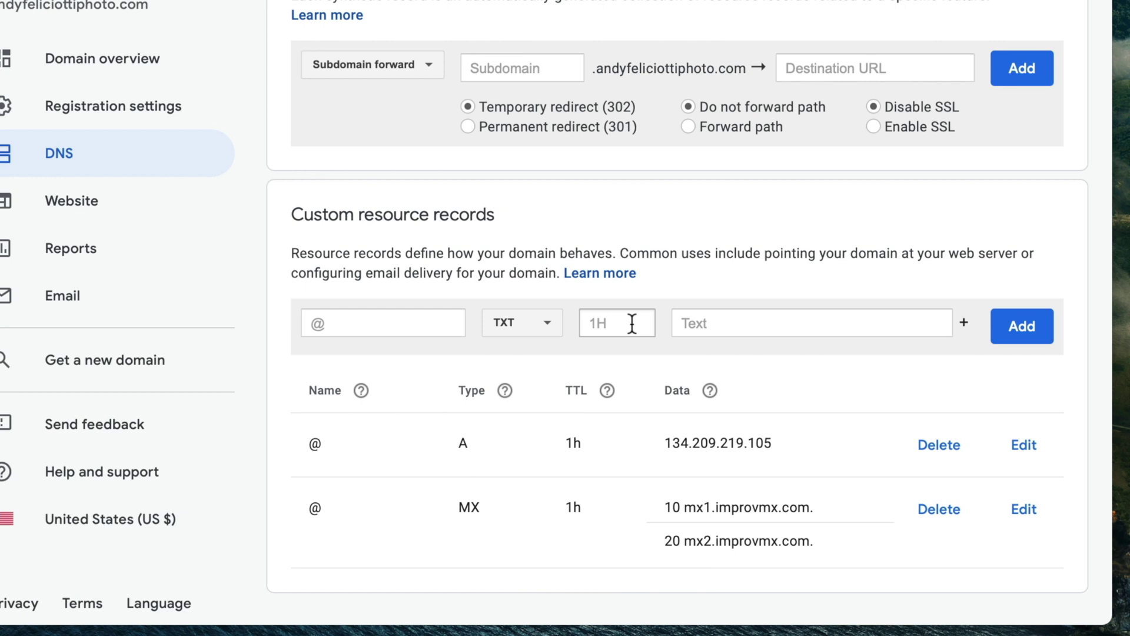
left_click(709, 325)
type("v=spf1 include:spf.improvmx.com ~all")
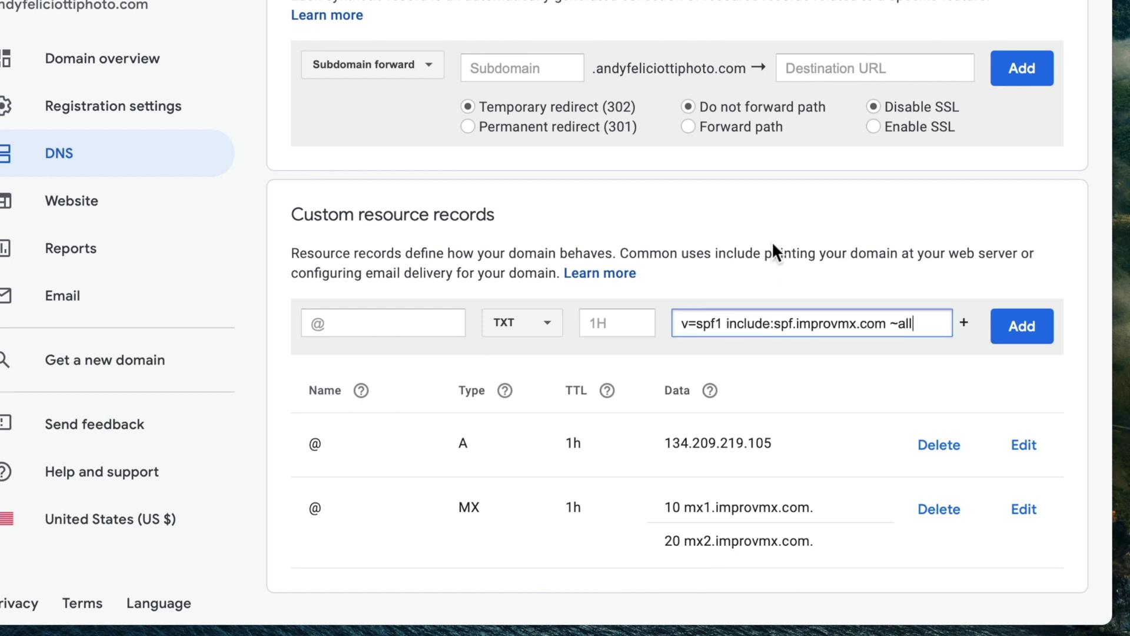
left_click(1025, 333)
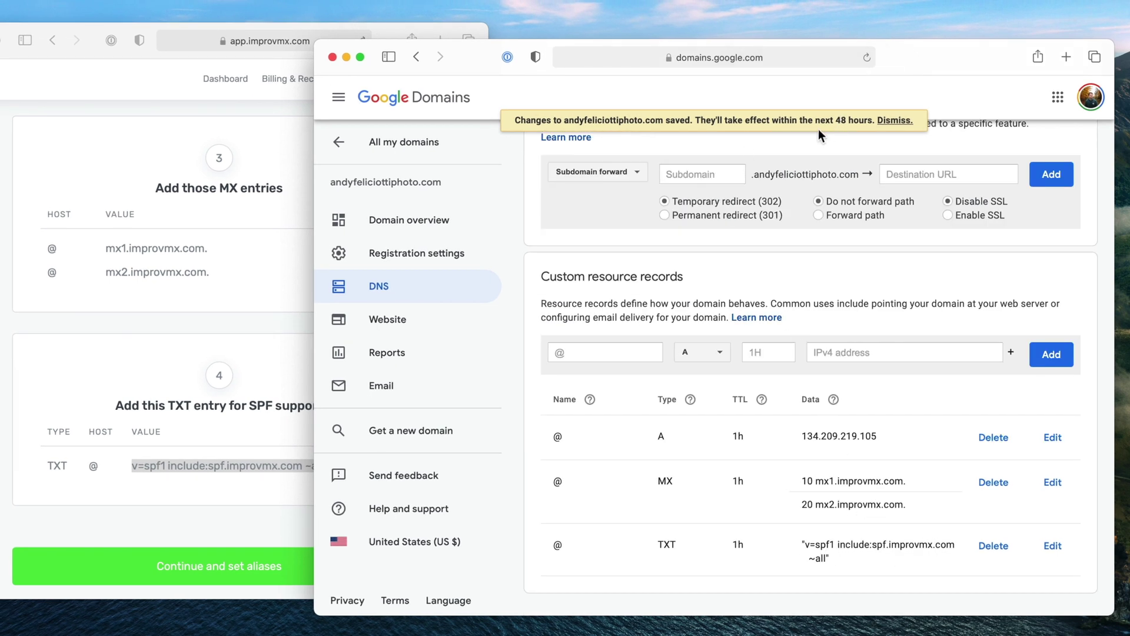
On the ImprovMX Aliases tab, add a 'me' alias forwarding to the Gmail inbox.
left_click(346, 57)
double_click(108, 24)
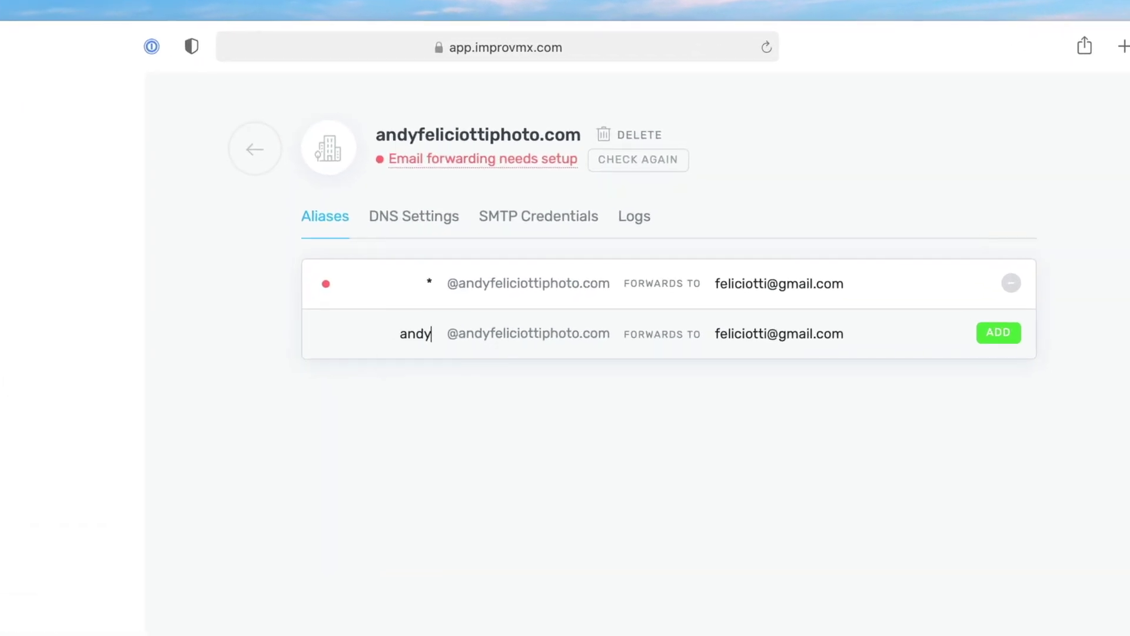
type("me")
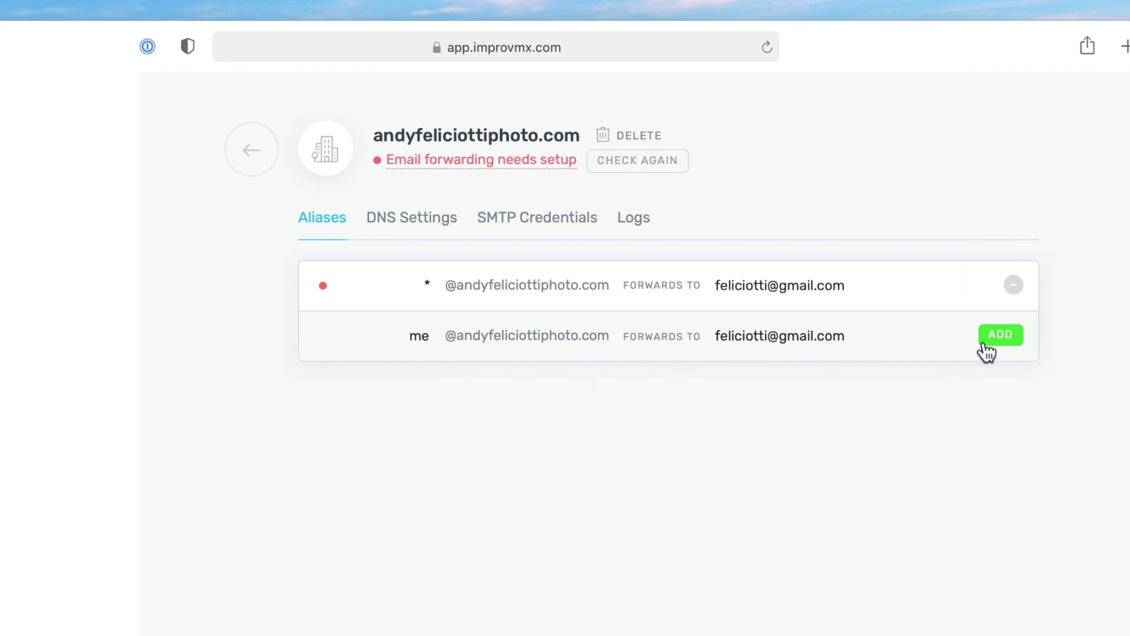
left_click(999, 335)
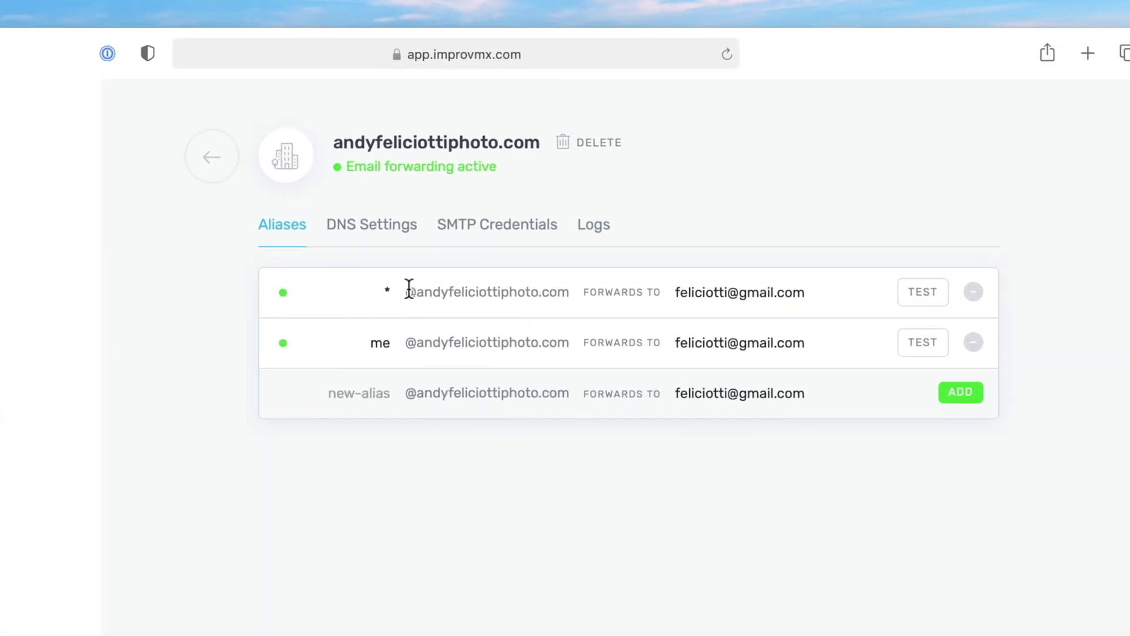
Delete the catch-all * alias from the domain's alias list.
left_click(973, 292)
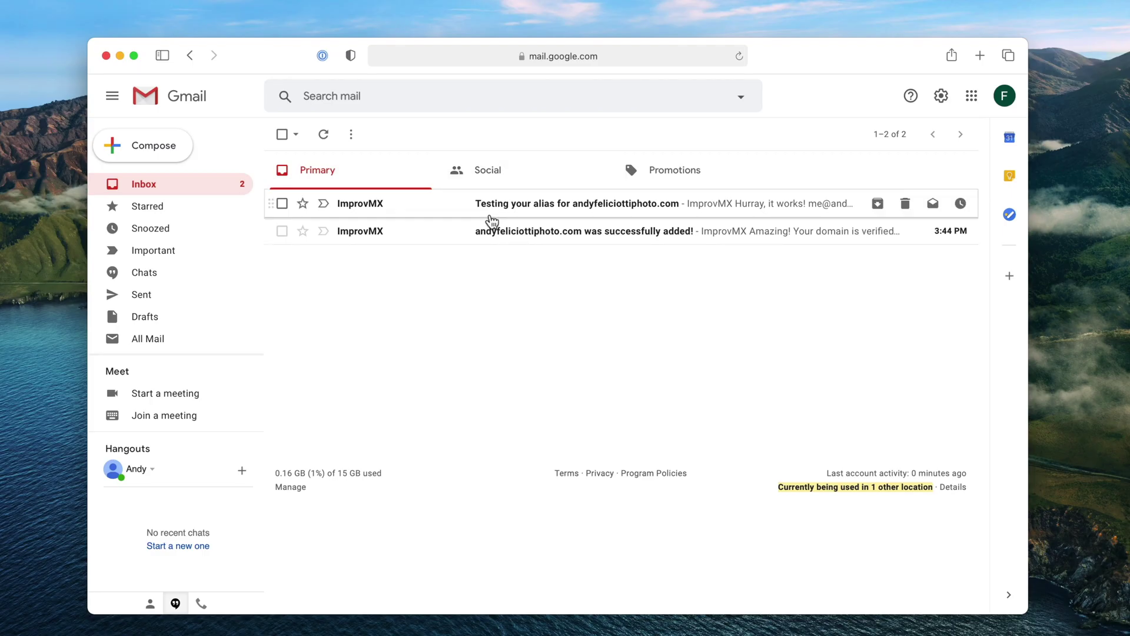
Open the 'Testing your alias' email and confirm its recipient is the me alias address.
left_click(652, 217)
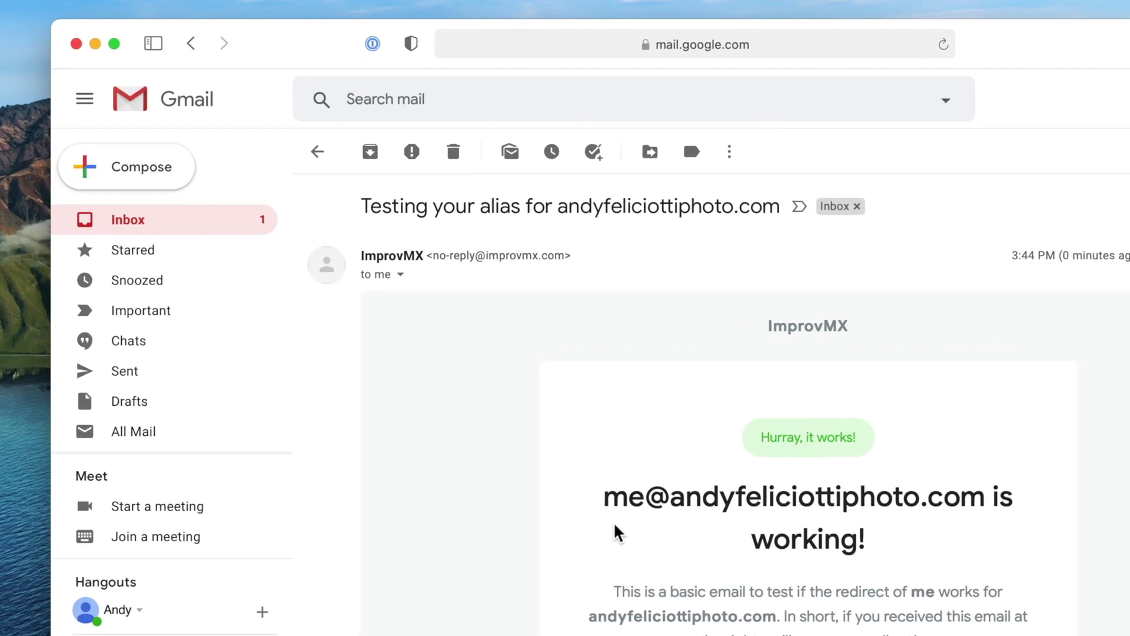
left_click(411, 285)
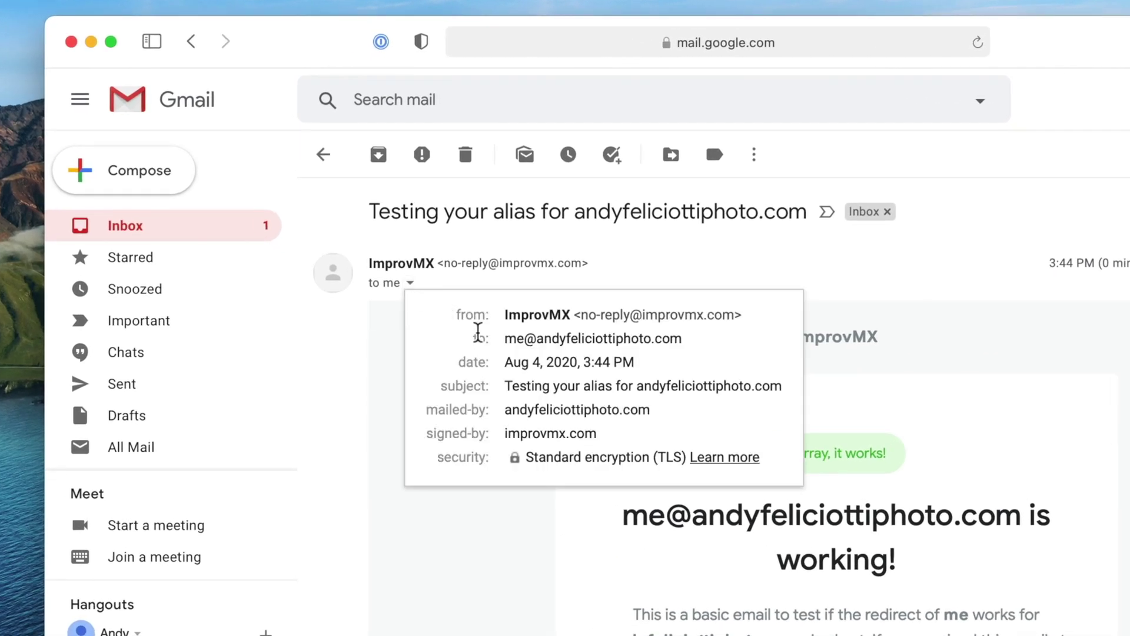
left_click_drag(473, 339, 711, 341)
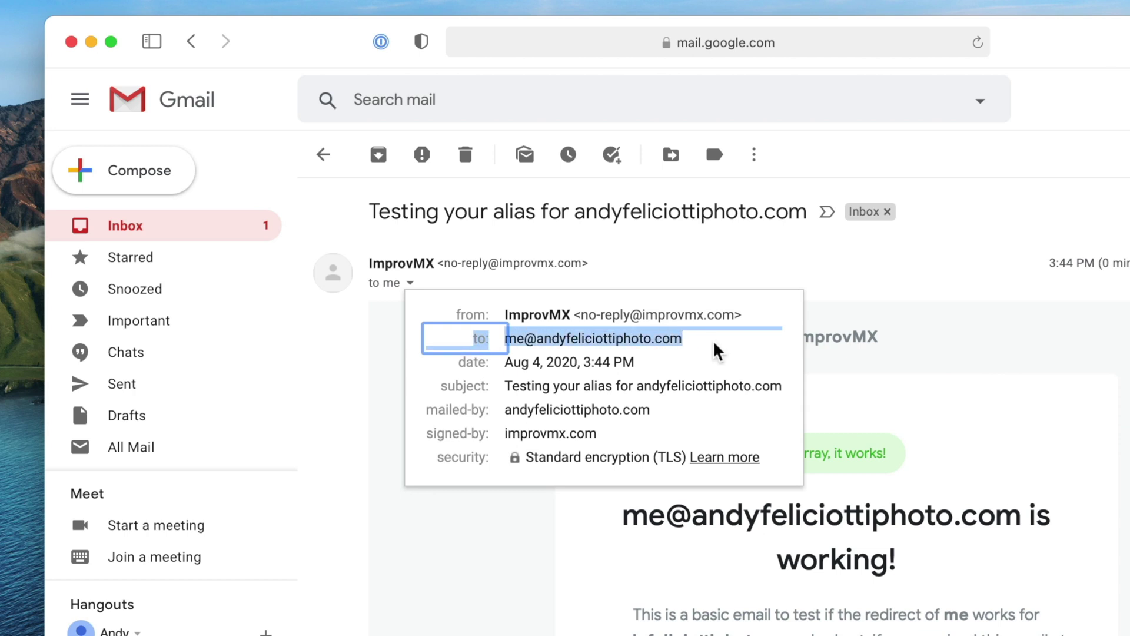
left_click(702, 339)
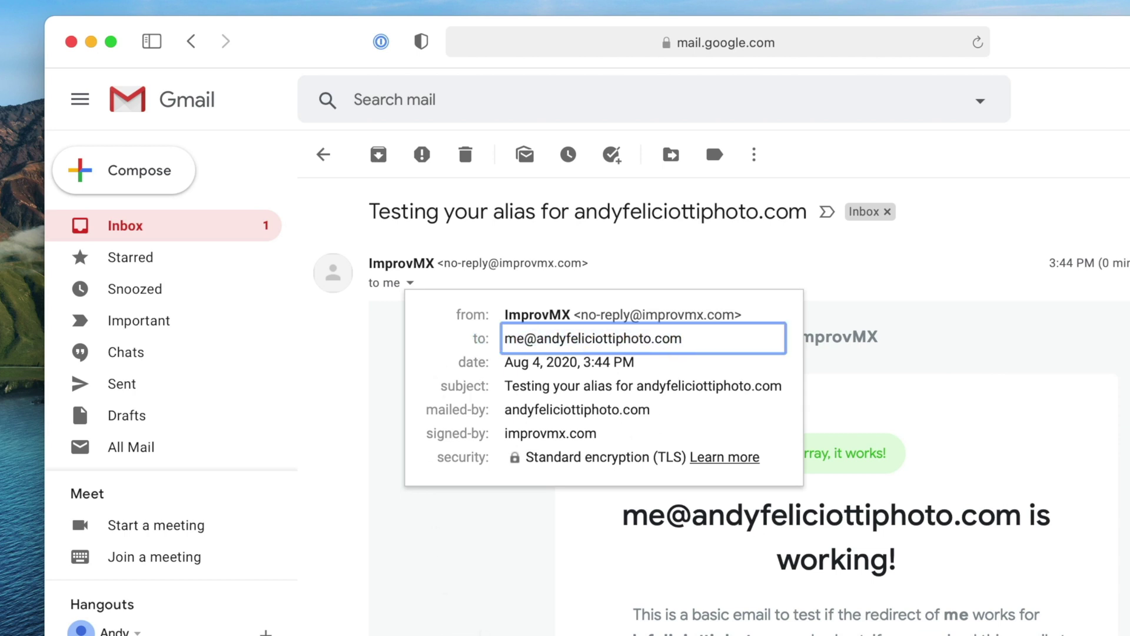
left_click(403, 477)
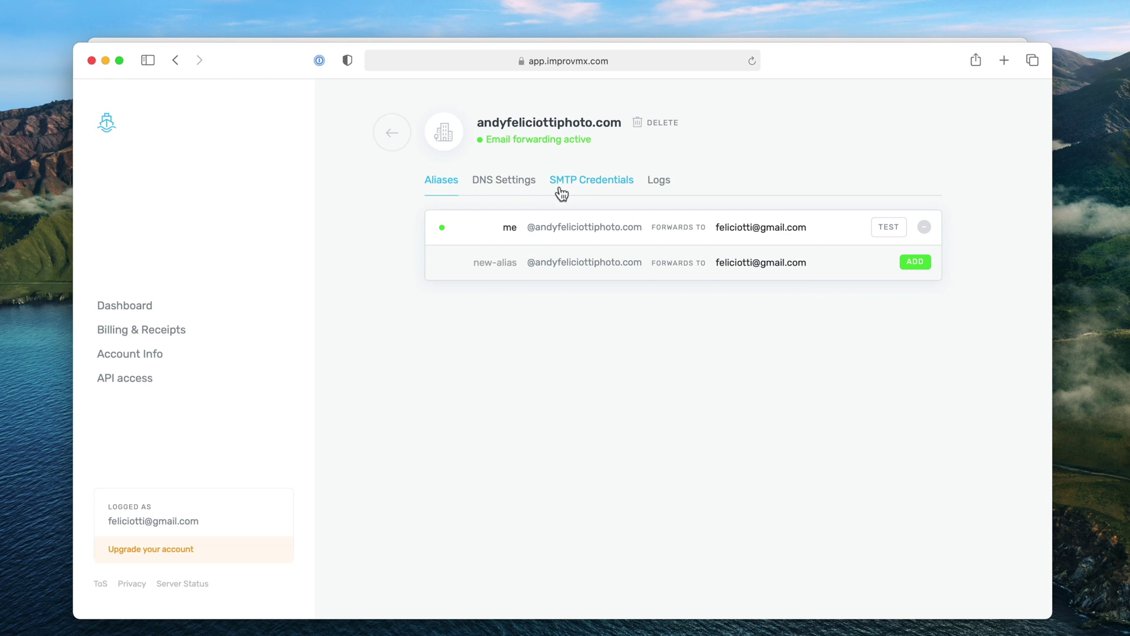
Review the SMTP Credentials tab and its note about the free Gmail SMTP alternative.
left_click(560, 188)
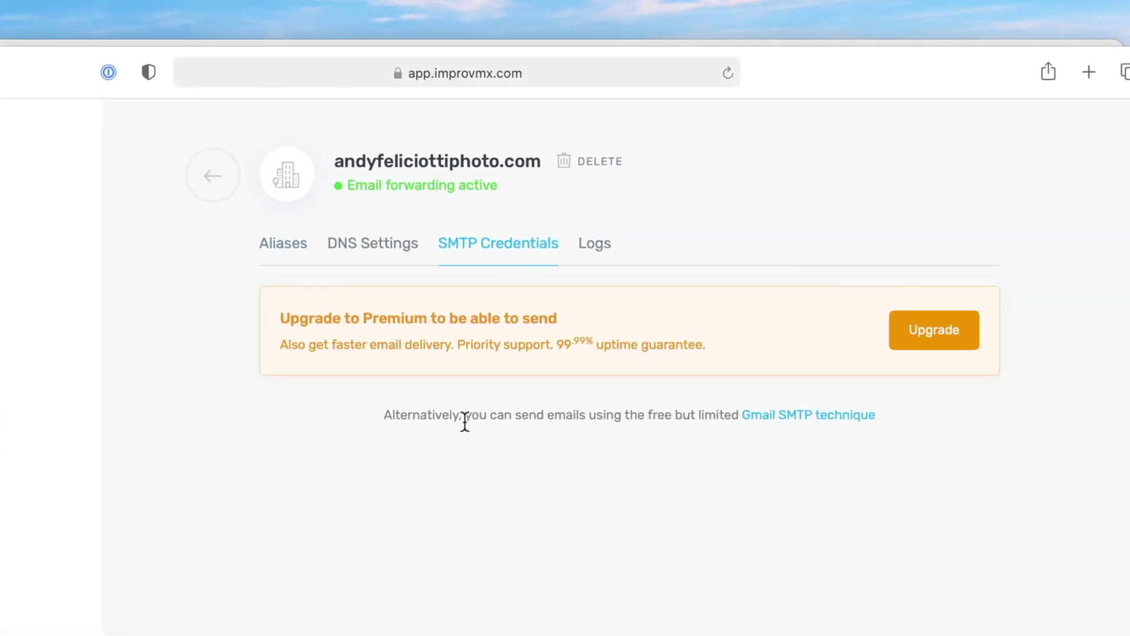
left_click_drag(372, 414, 772, 422)
left_click(754, 450)
Open the Gmail SMTP guide and Google's 2-Step Verification page, scrolled to step 2.
left_click(845, 416)
scroll(515, 454, "down", 3)
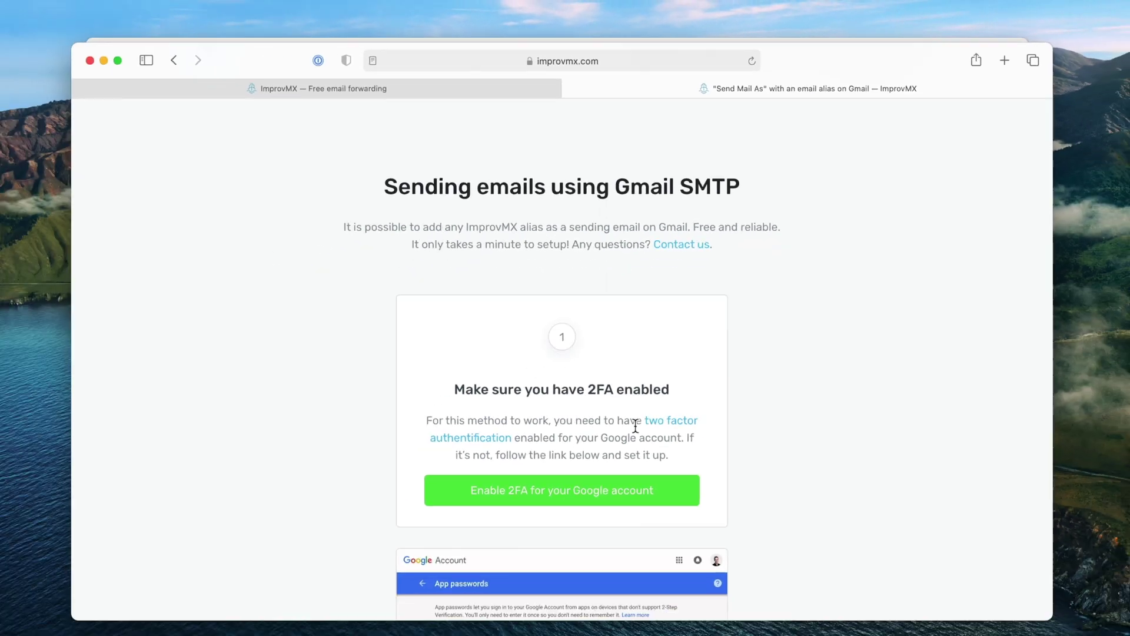
scroll(655, 346, "down", 2)
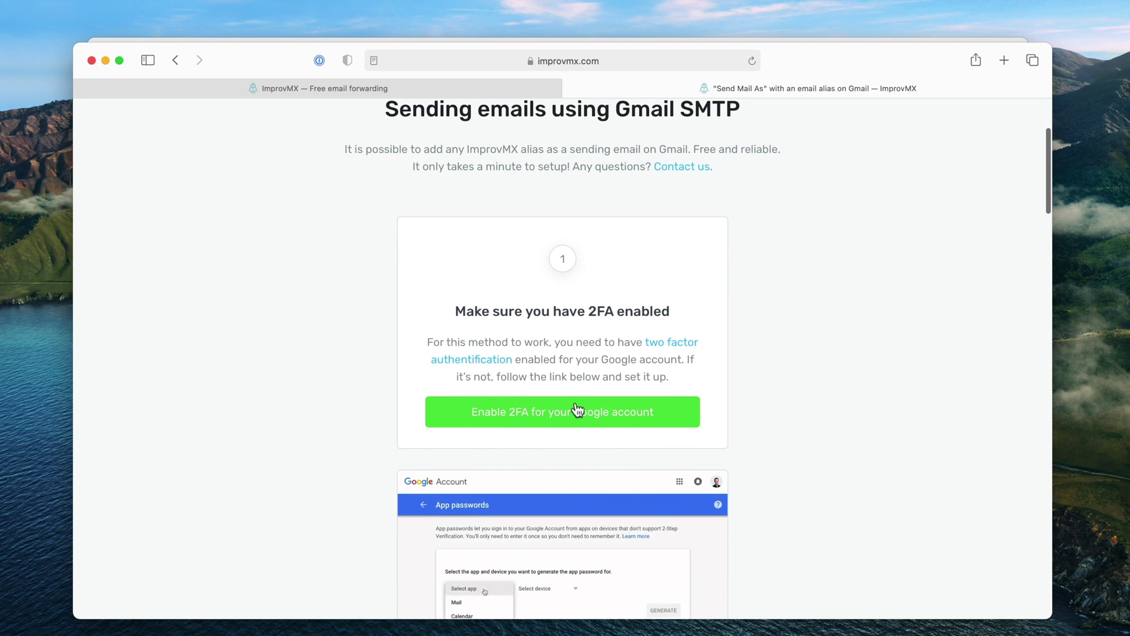
left_click(581, 411, "super")
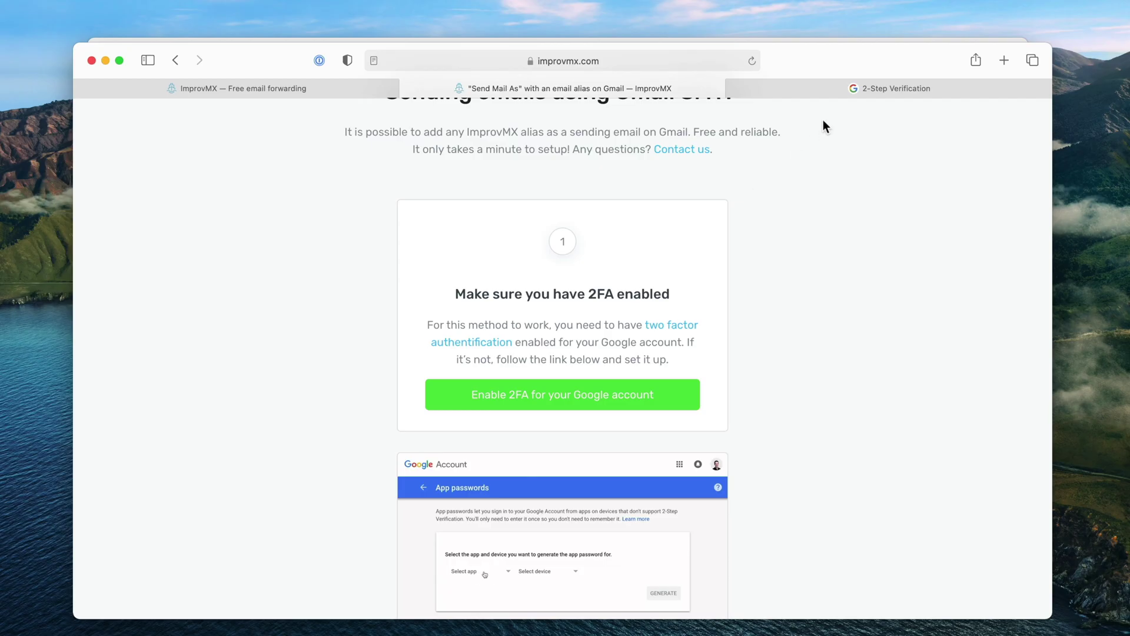
scroll(737, 417, "down", 10)
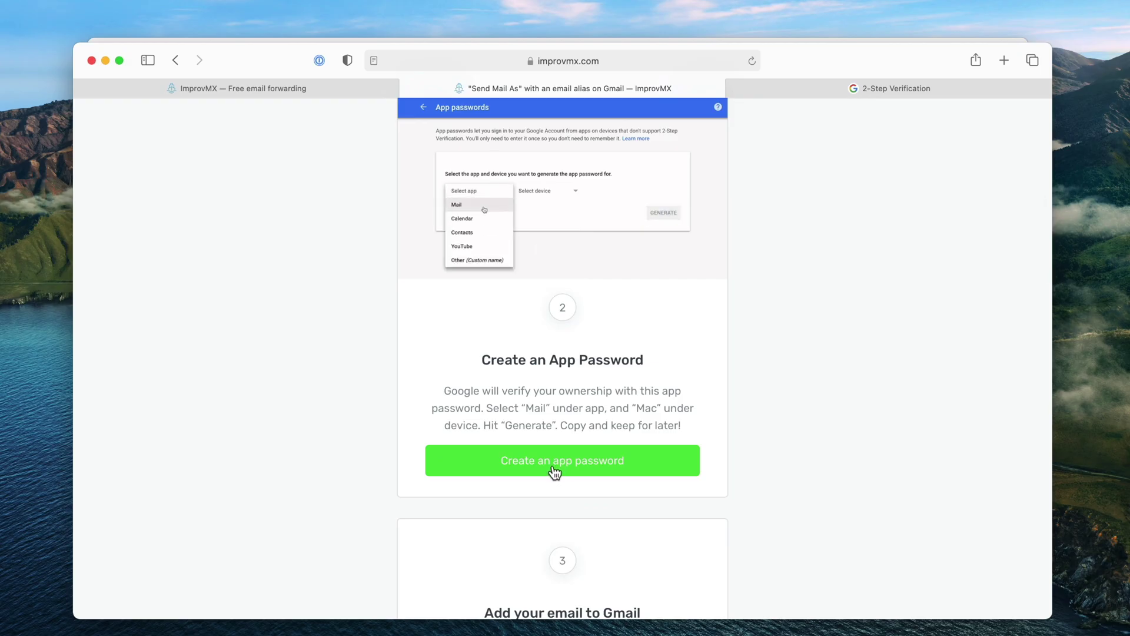
Start creating a Google app password and sign in with the account password.
left_click(559, 469)
key("super+v")
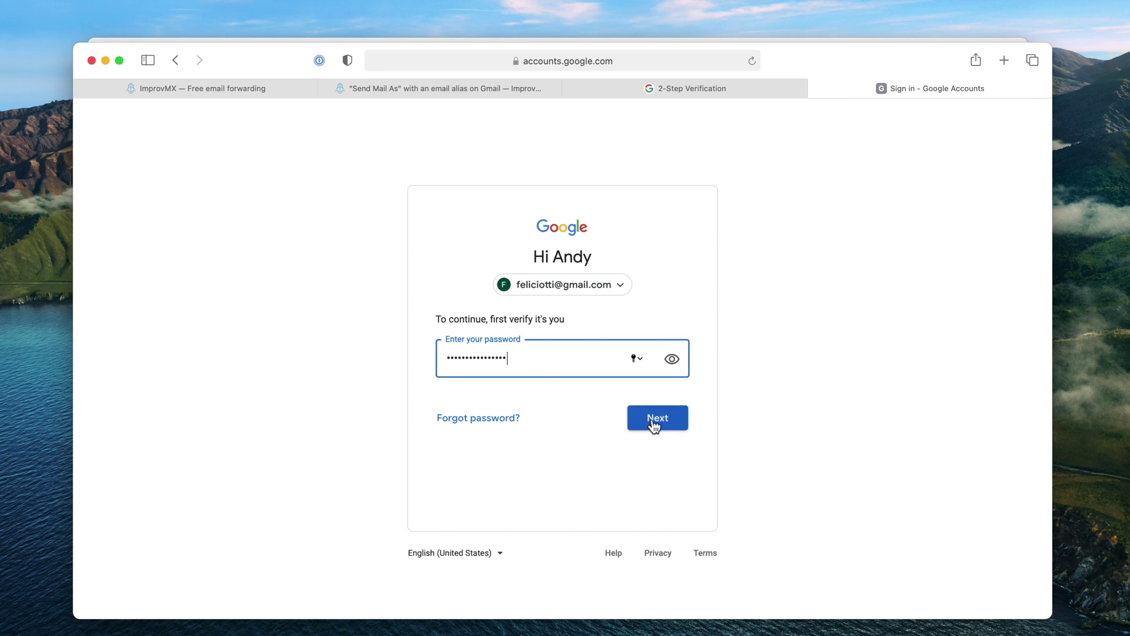
left_click(655, 422)
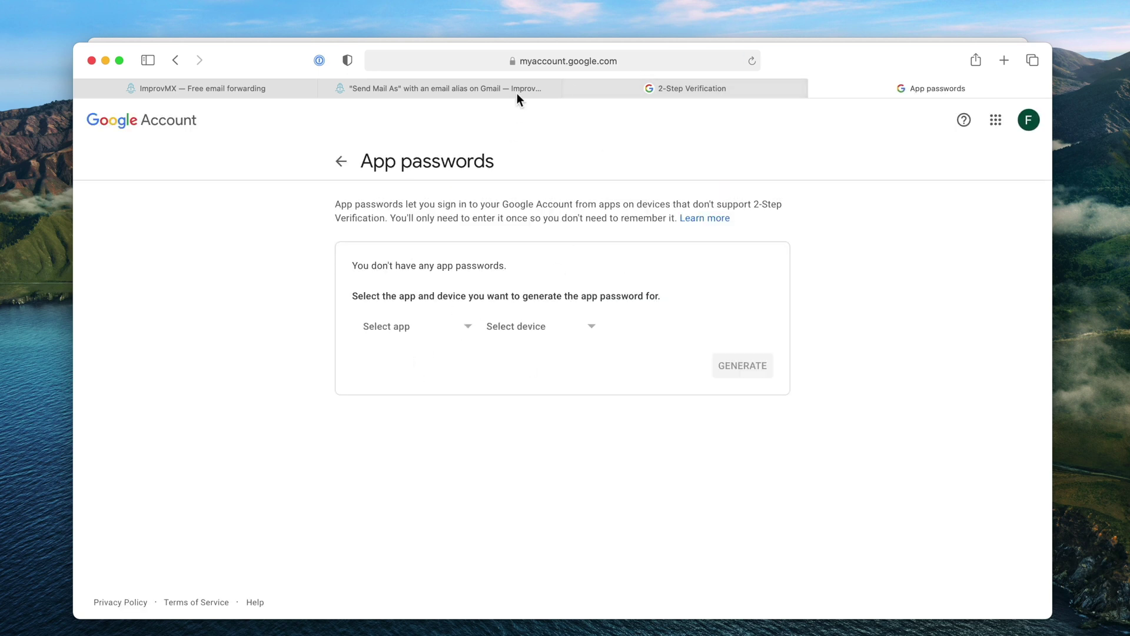
Check the ImprovMX guide for which app and device to choose.
left_click(495, 88)
scroll(513, 362, "down", 1)
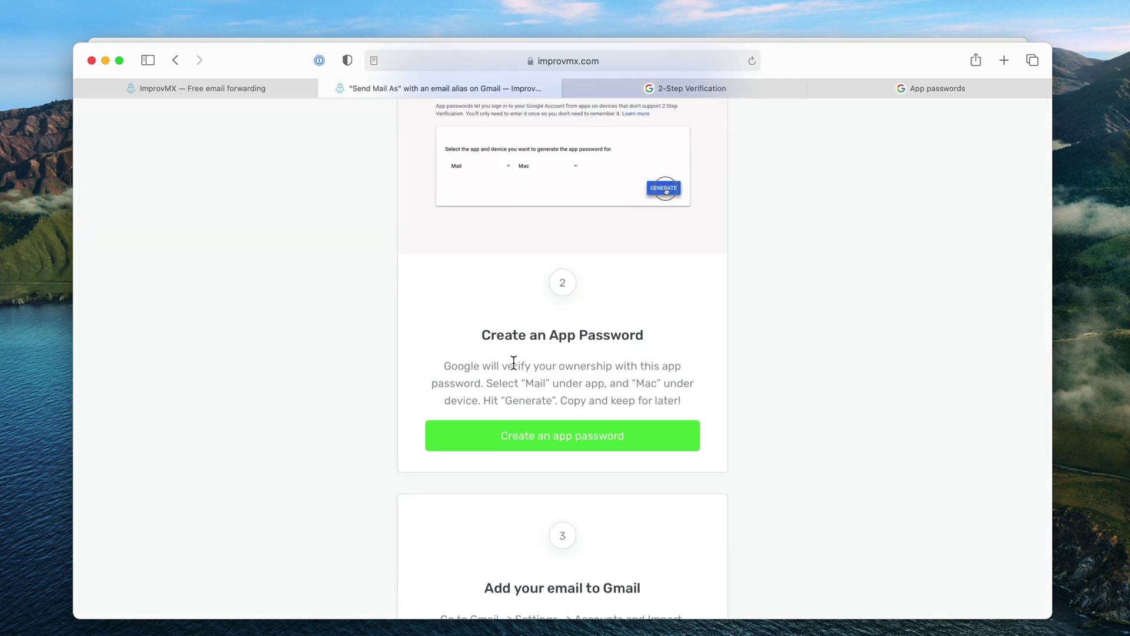
left_click_drag(496, 381, 677, 383)
left_click(679, 380)
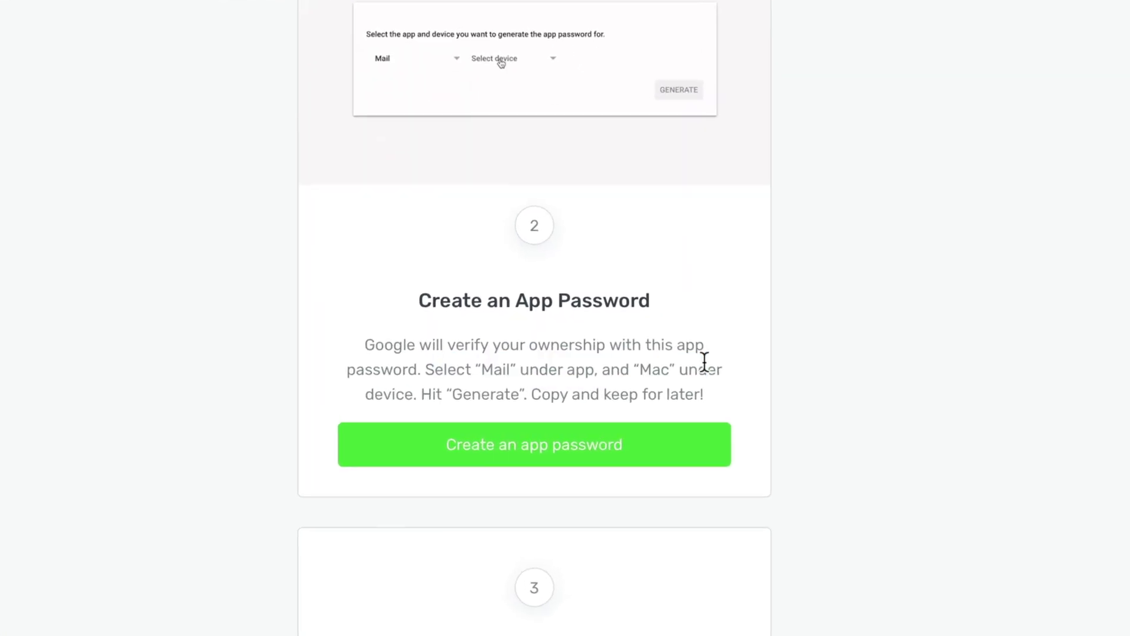
left_click(534, 445)
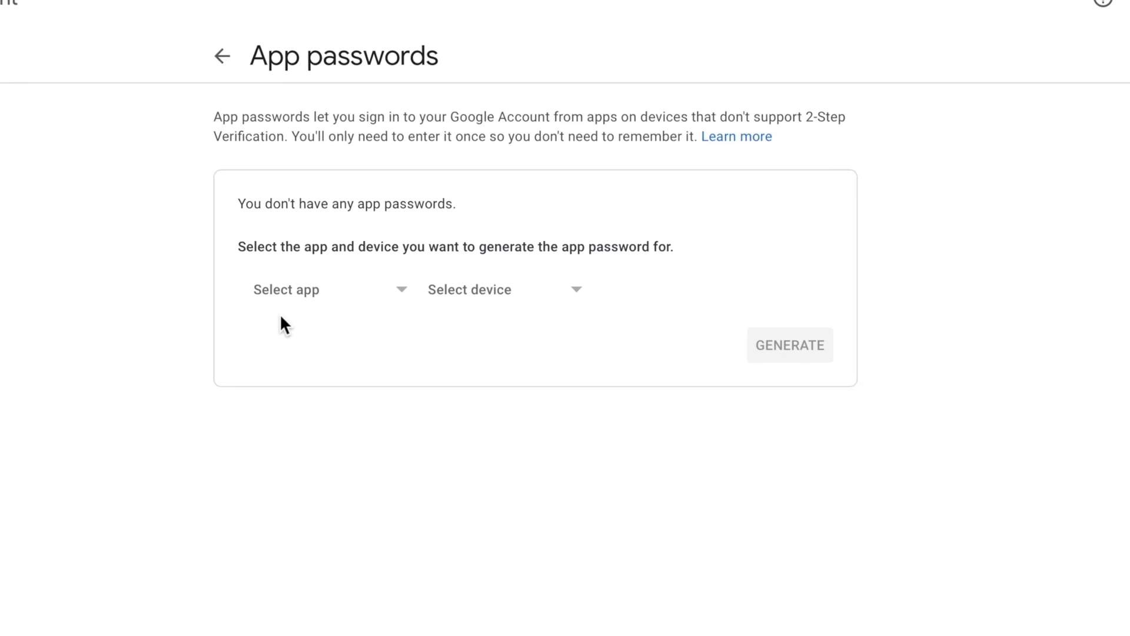
Generate an app password for Mail on Mac and select it for copying.
left_click(292, 294)
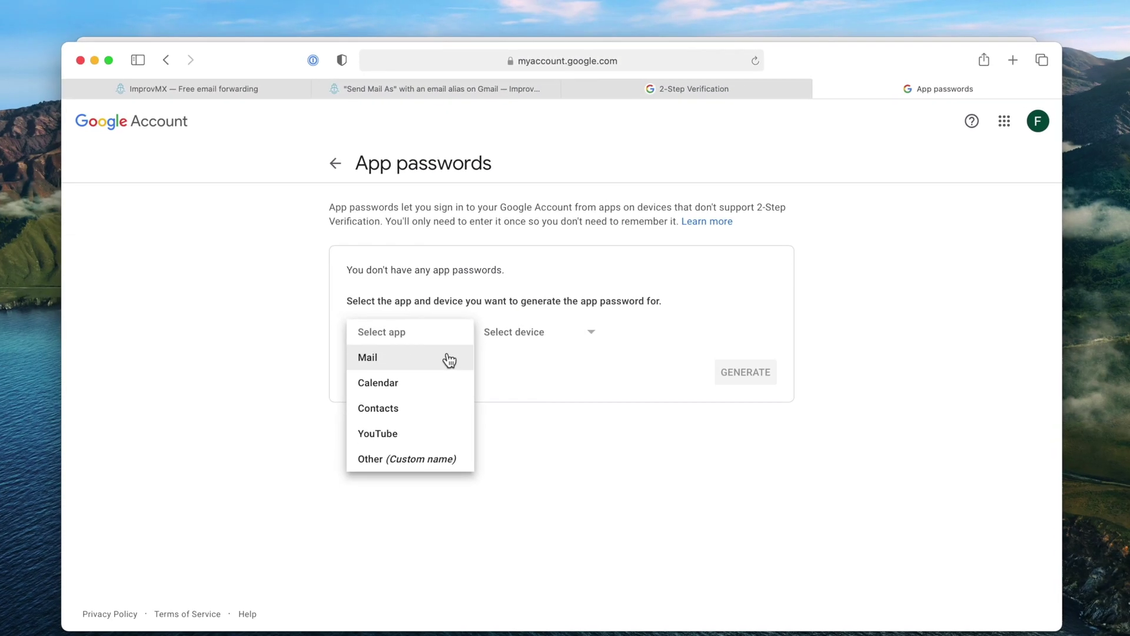
left_click(401, 353)
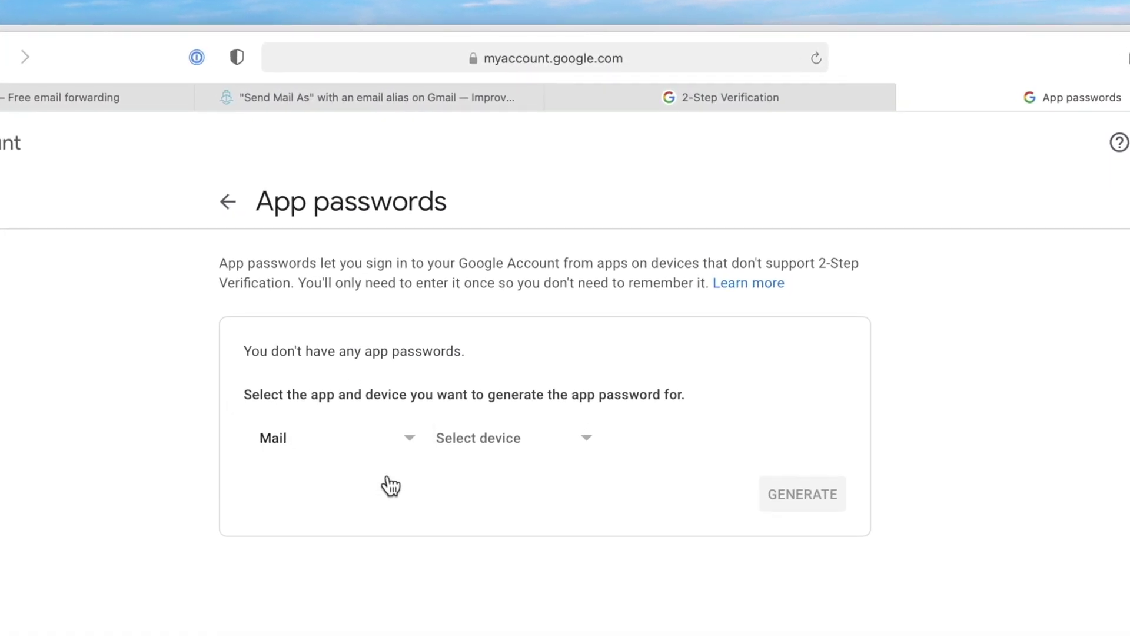
left_click(503, 438)
left_click(825, 475)
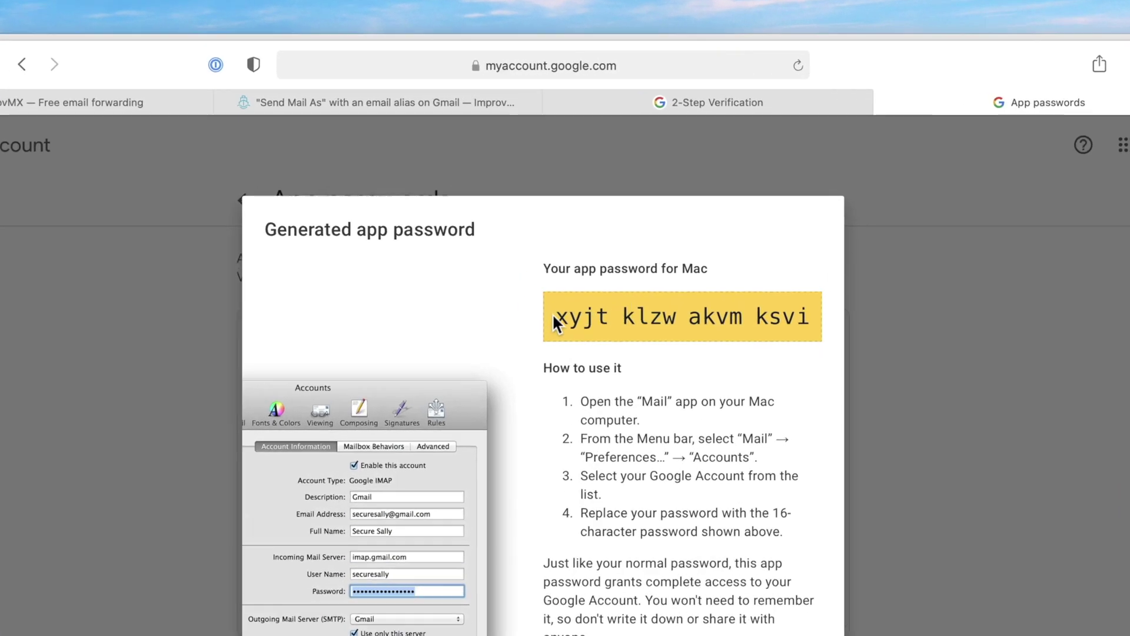
left_click_drag(572, 248, 753, 249)
left_click_drag(811, 334, 821, 335)
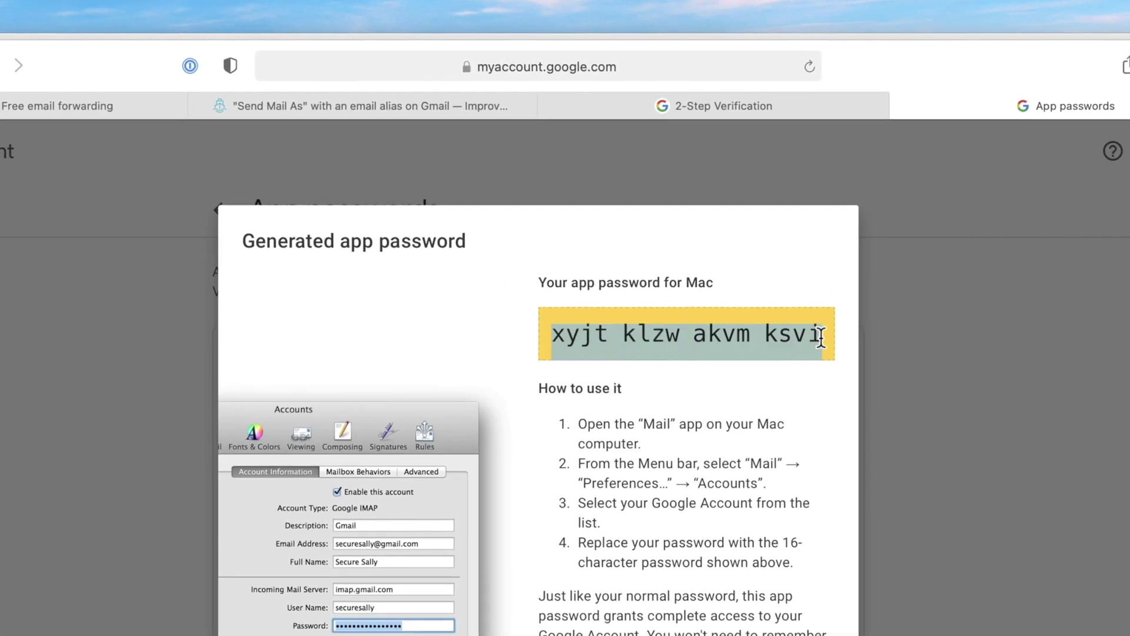
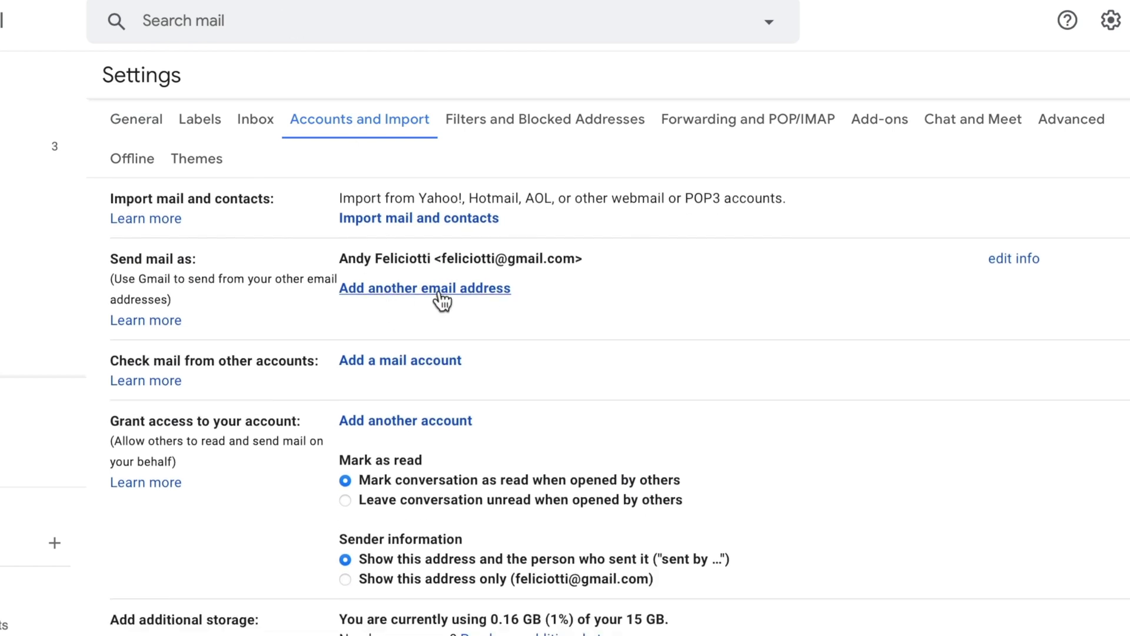
Open the add-another-address form and check the setup guide's instructions.
left_click(474, 291)
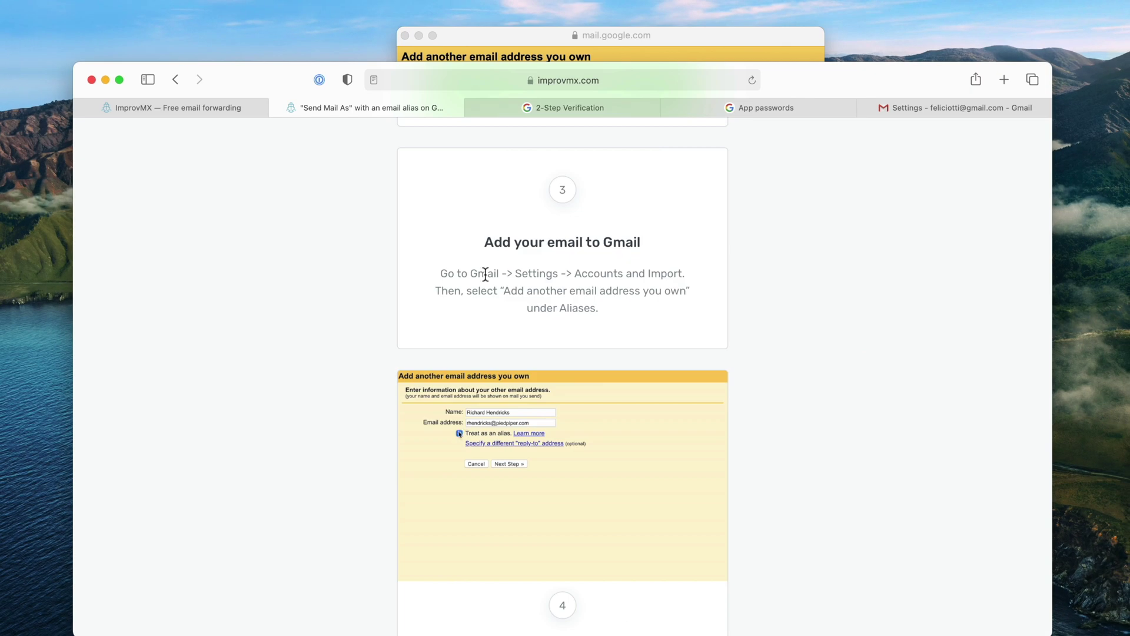
scroll(514, 416, "down", 2)
left_click(526, 41)
left_click(570, 415)
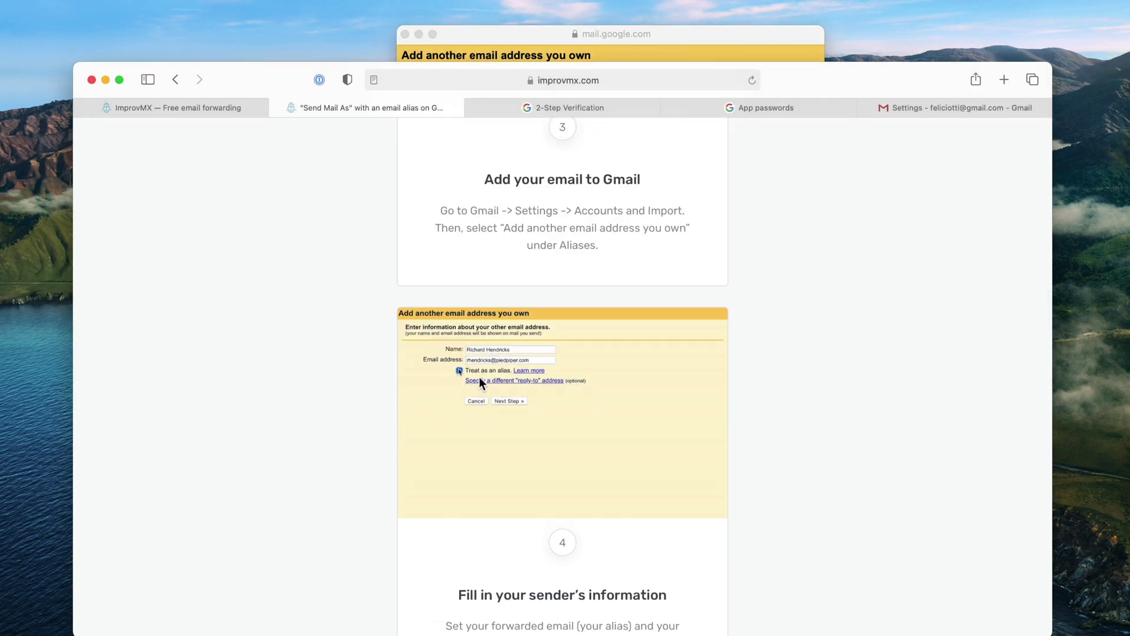
left_click(545, 31)
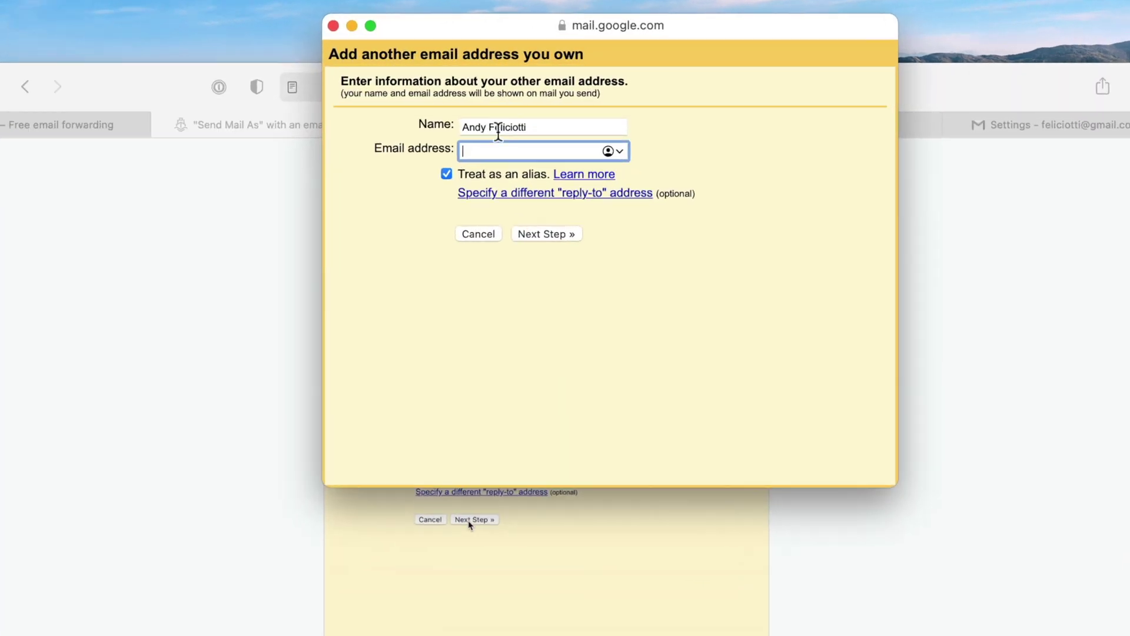
Enter the custom-domain address, untick Treat as an alias, and continue to SMTP settings.
left_click(500, 147)
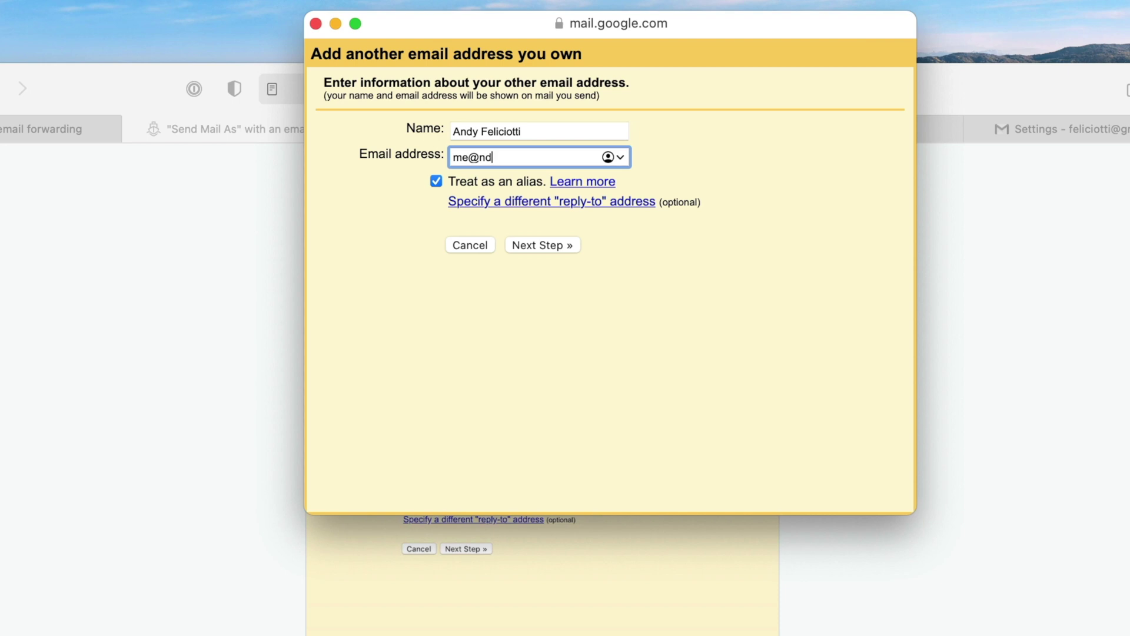
left_click(438, 221)
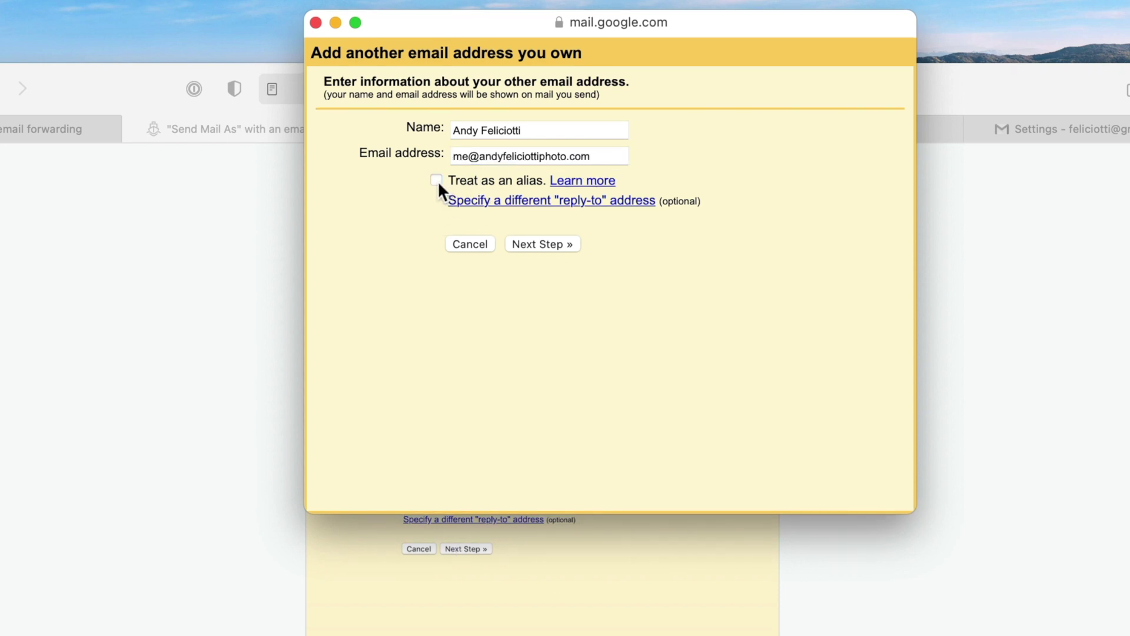
left_click(559, 244)
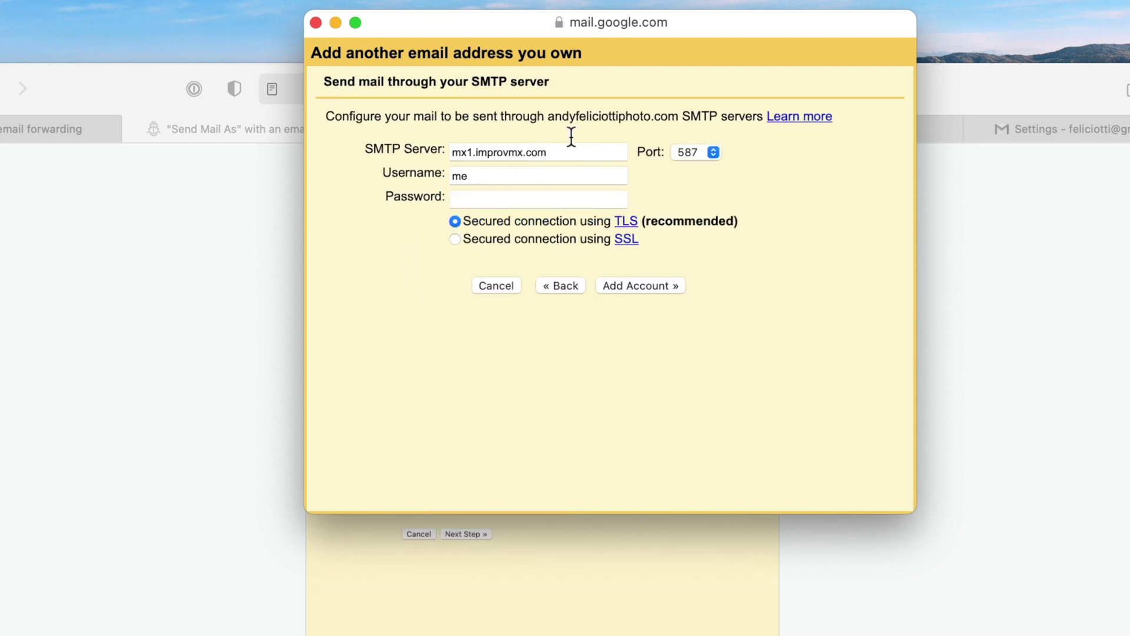
Copy smtp.gmail.com from the setup guide into the SMTP Server field.
left_click(492, 199)
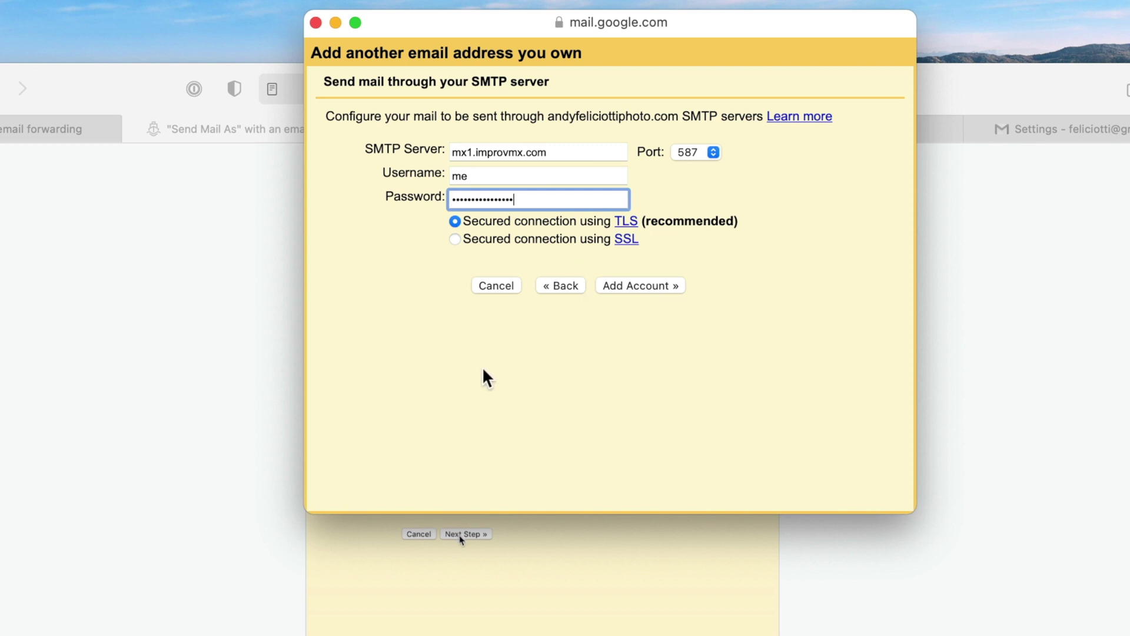
left_click(213, 589)
scroll(207, 595, "down", 3)
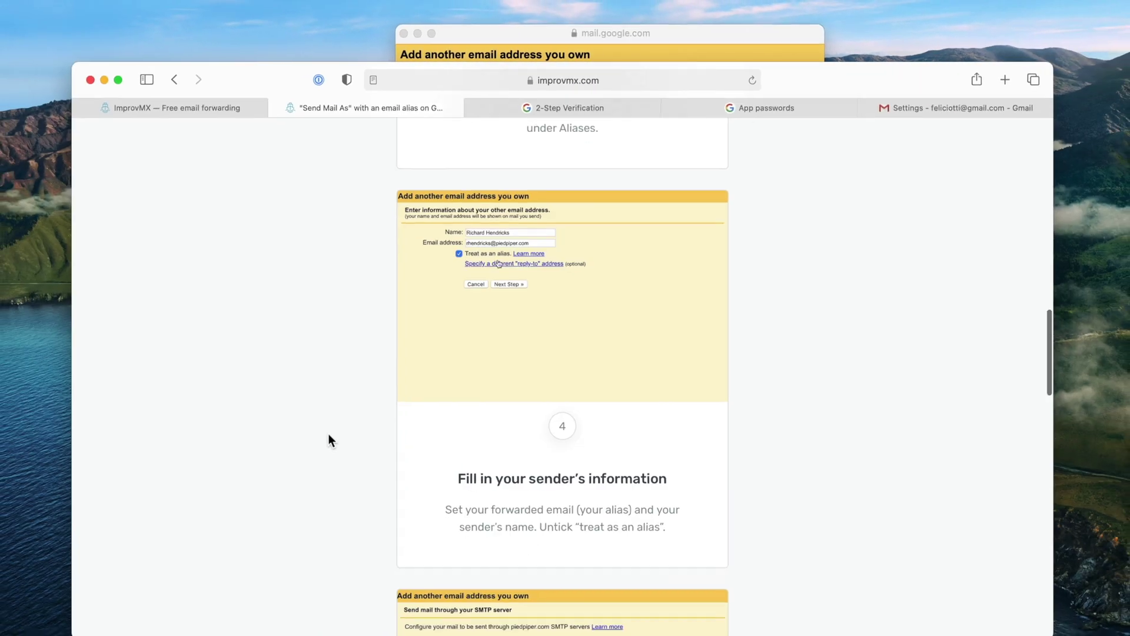
scroll(328, 439, "down", 10)
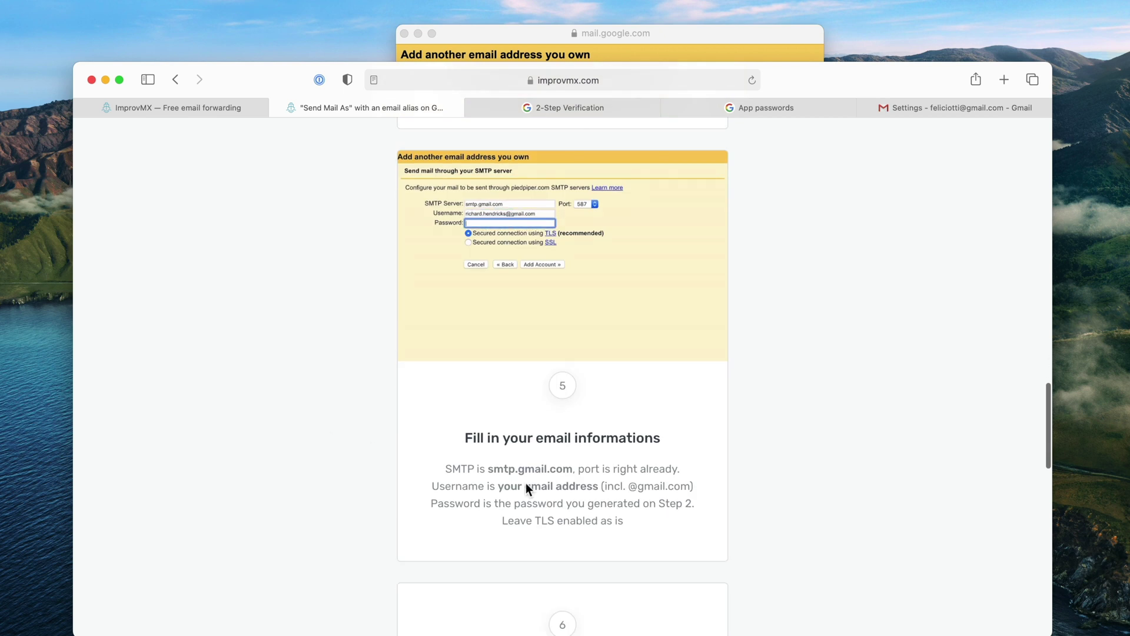
double_click(565, 468)
key("super+c")
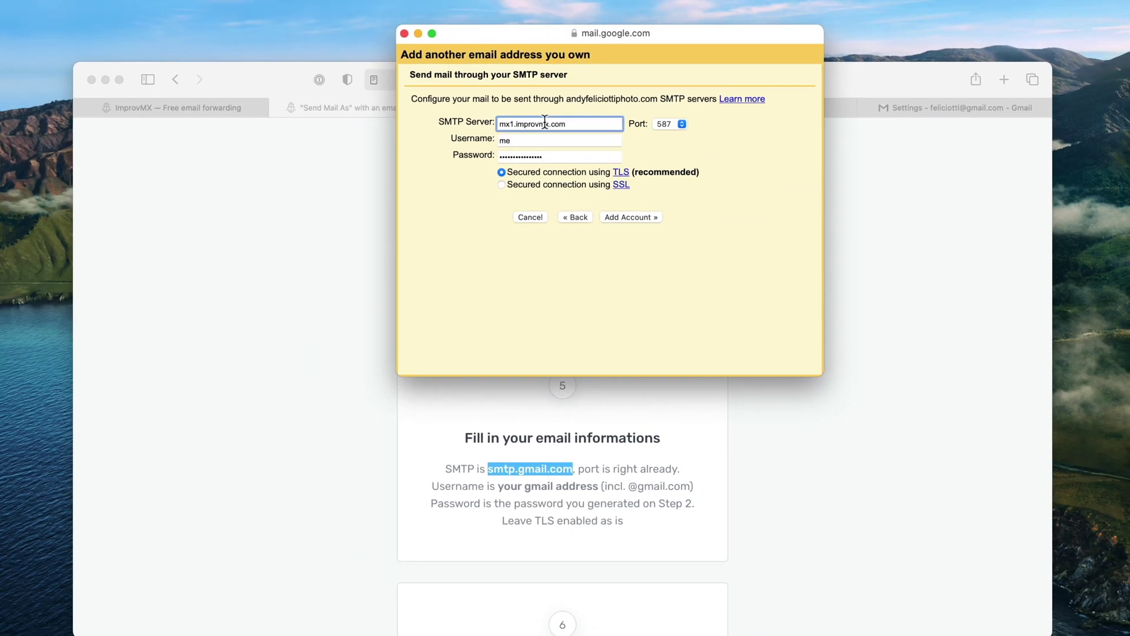
key("super+a")
key("super+v")
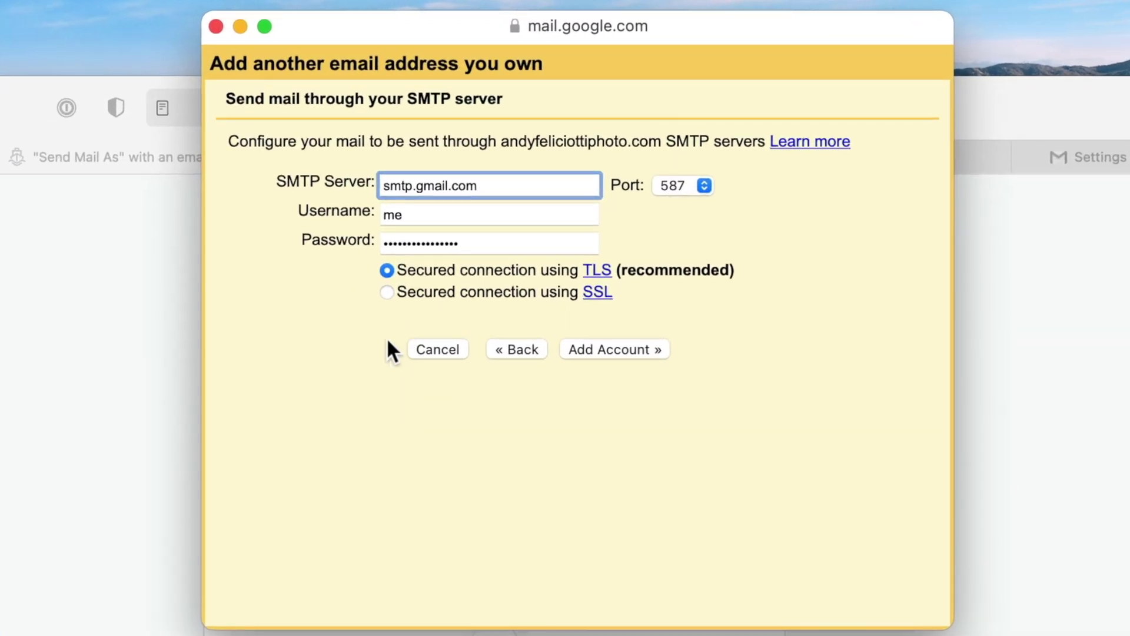
Enter the Gmail address as username and the app password, keep TLS on 587, and add the account.
left_click(450, 220)
key("BackSpace")
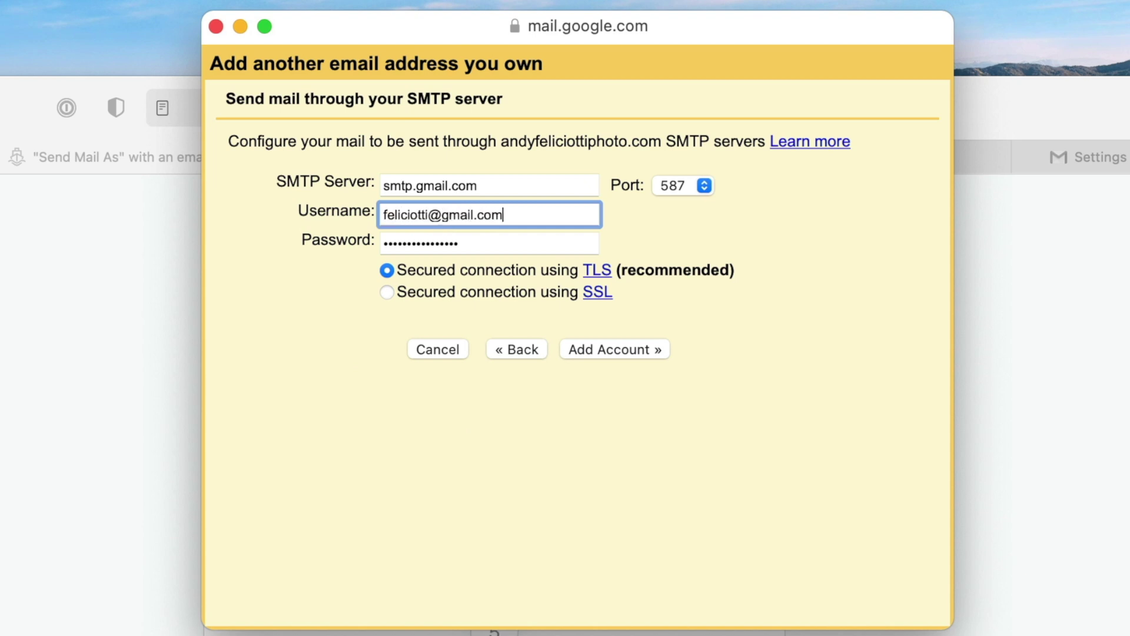
left_click(512, 191)
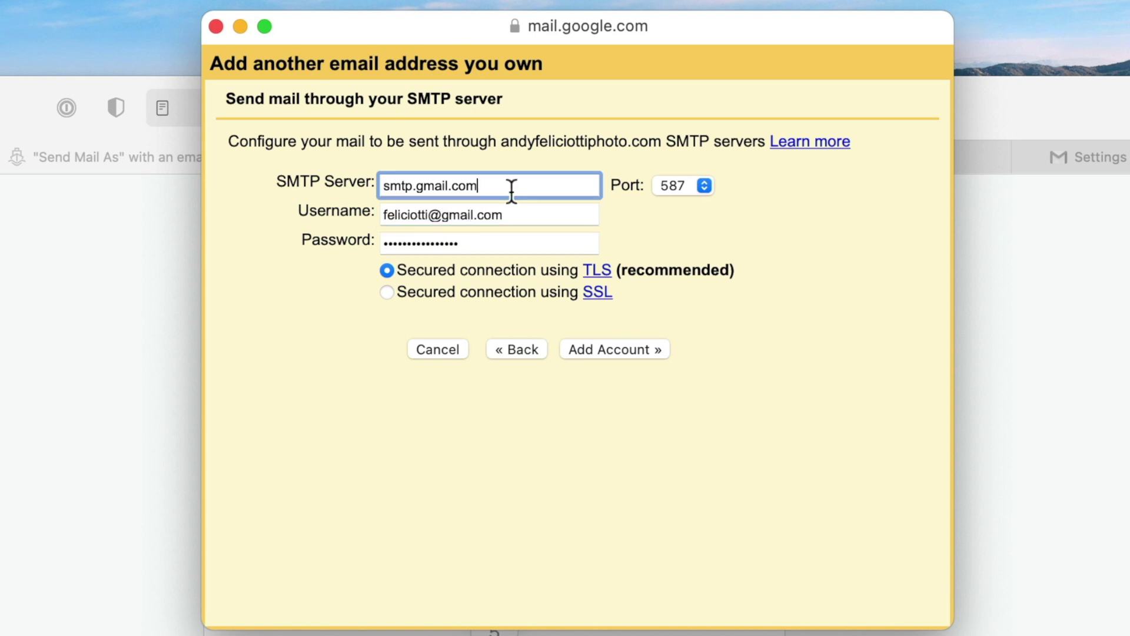
triple_click(394, 194)
left_click_drag(537, 214, 334, 212)
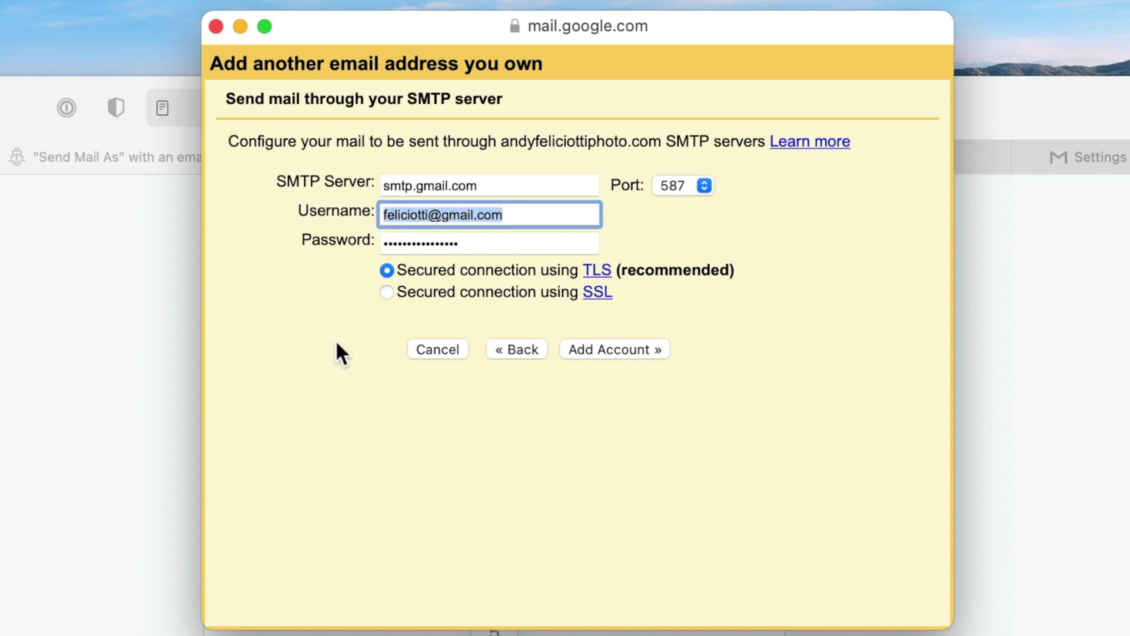
left_click_drag(507, 241, 335, 239)
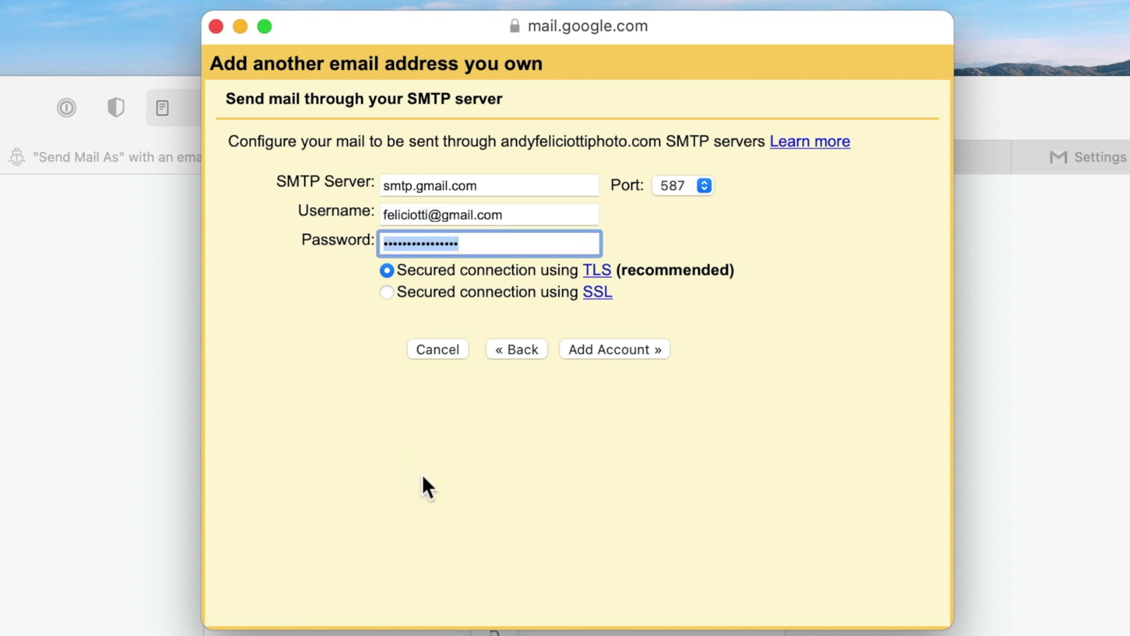
left_click(628, 354)
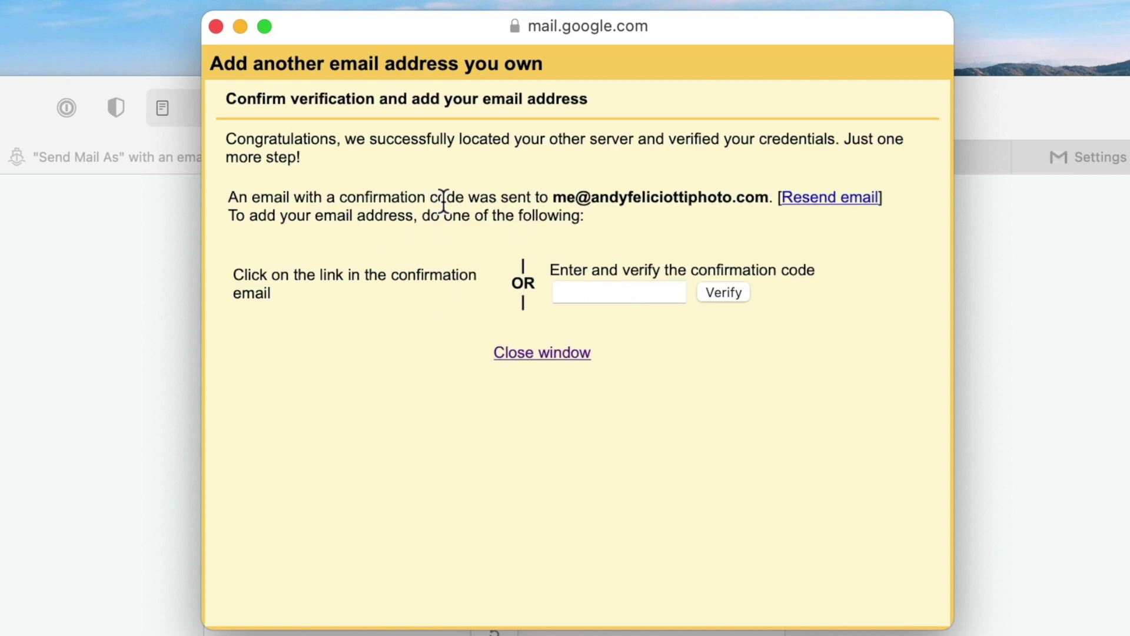
Open the Gmail Confirmation email in the Inbox and copy its confirmation code.
left_click_drag(557, 199, 770, 193)
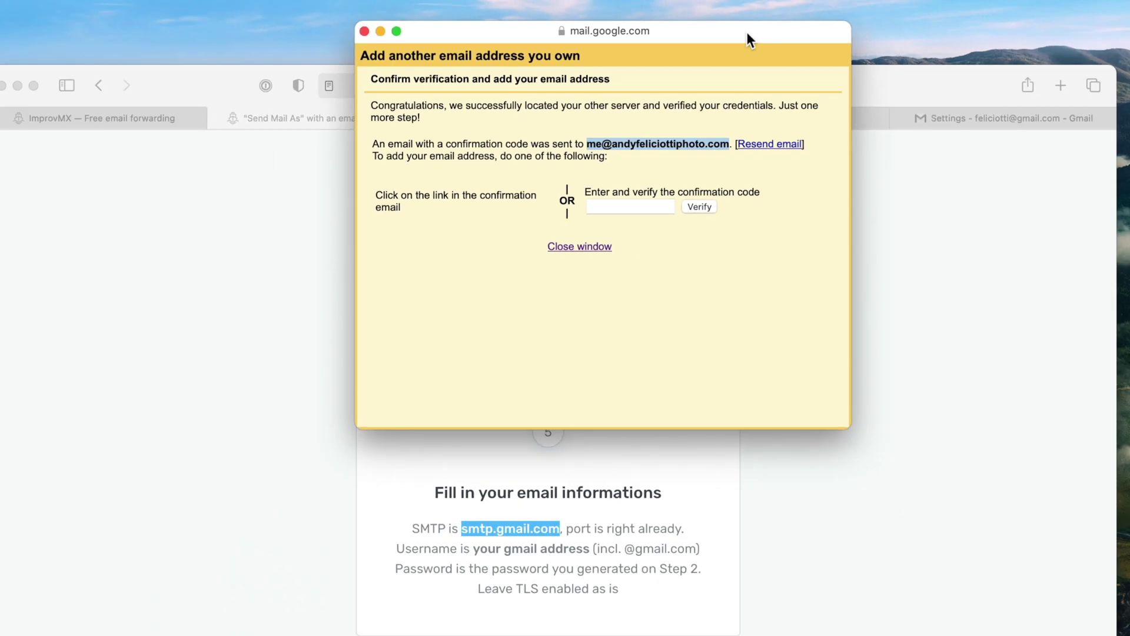
left_click_drag(803, 27, 279, 27)
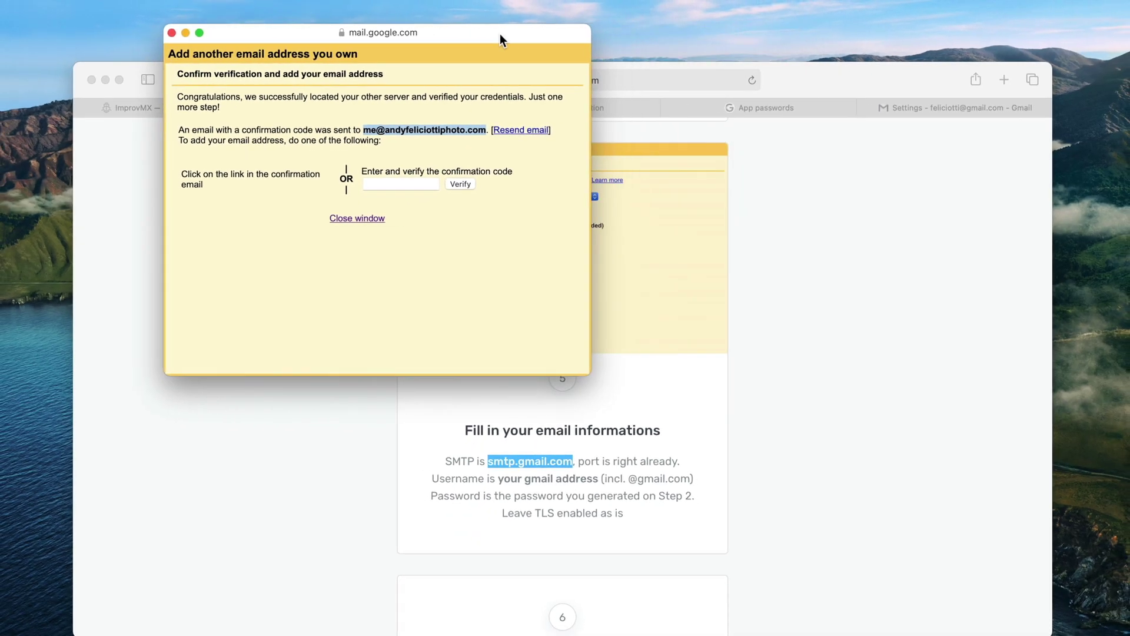
left_click(899, 109)
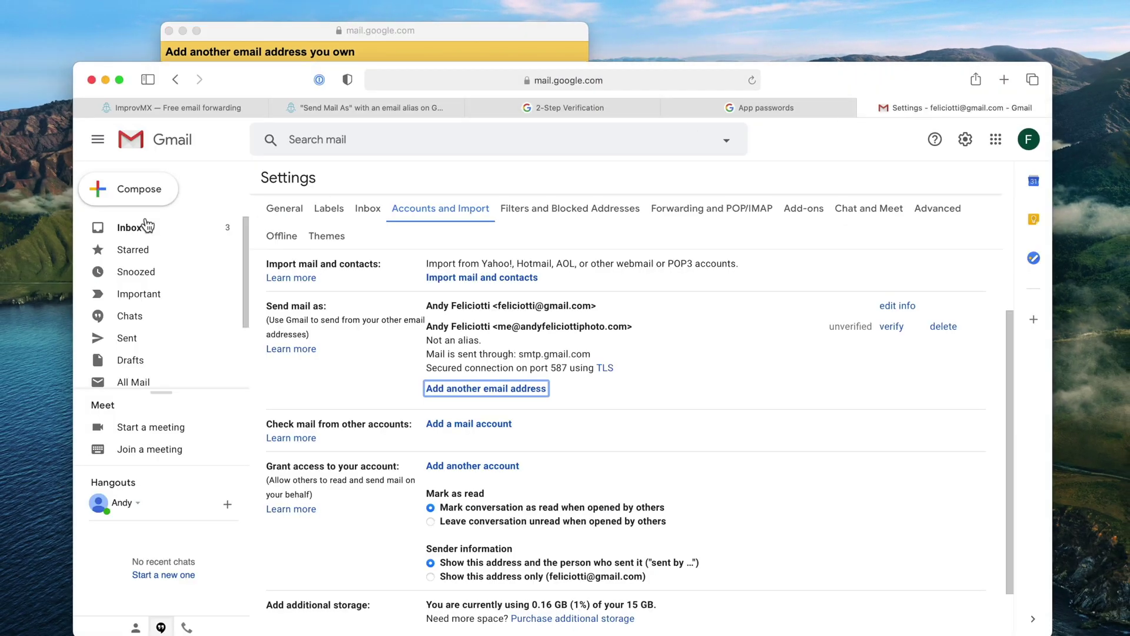
left_click(130, 227)
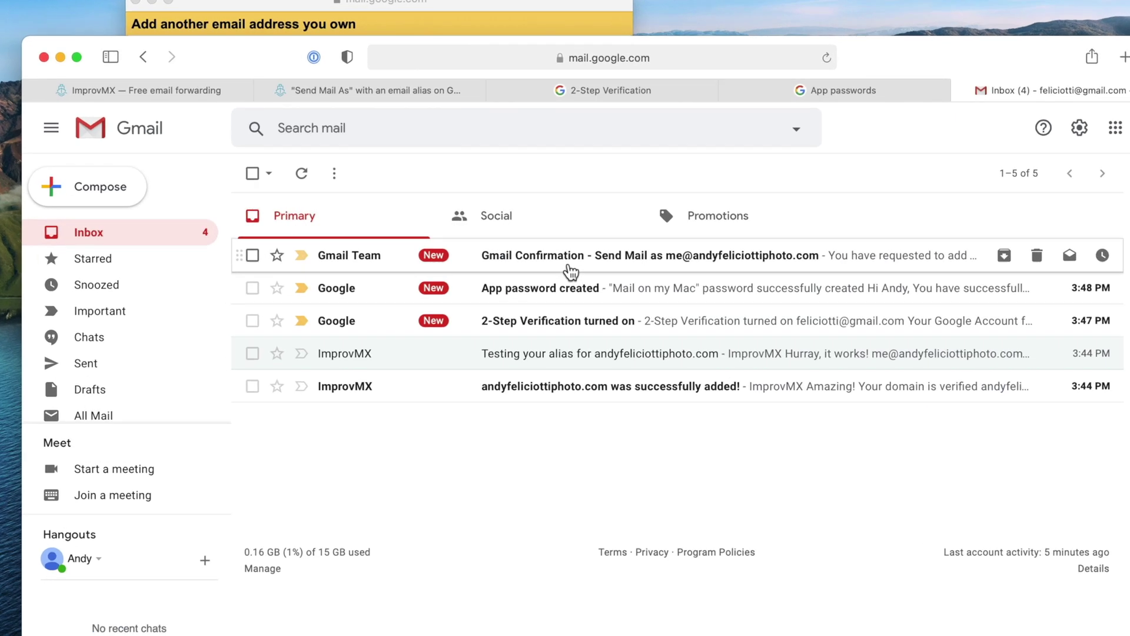
left_click(533, 249)
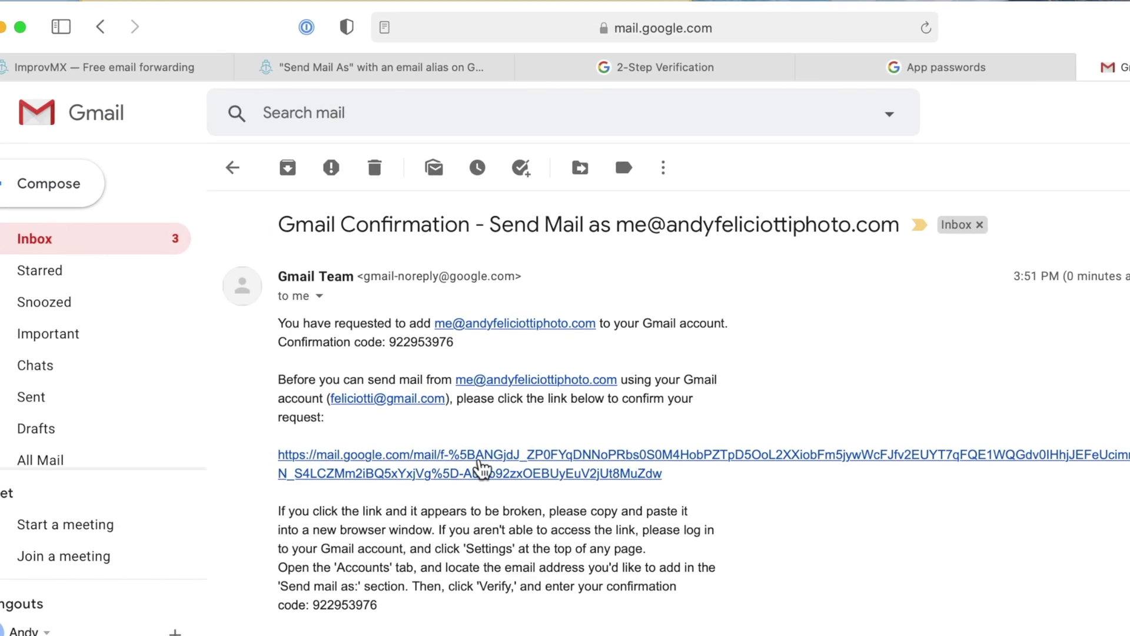
double_click(421, 342)
key("super+c")
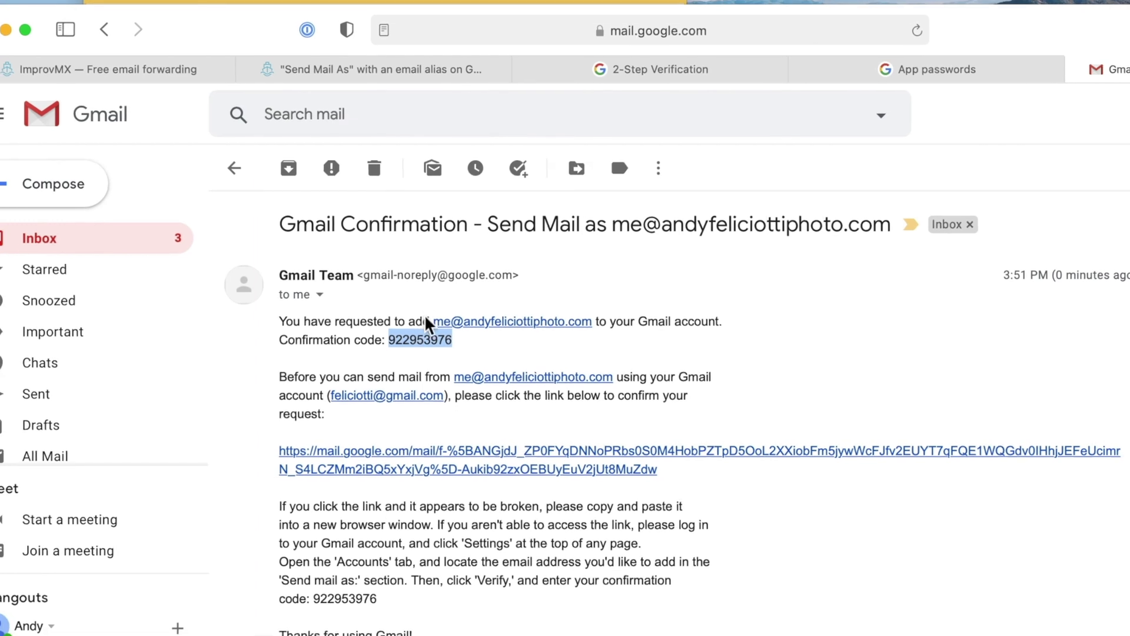
Paste the confirmation code into the verification form and verify the address.
left_click(431, 0)
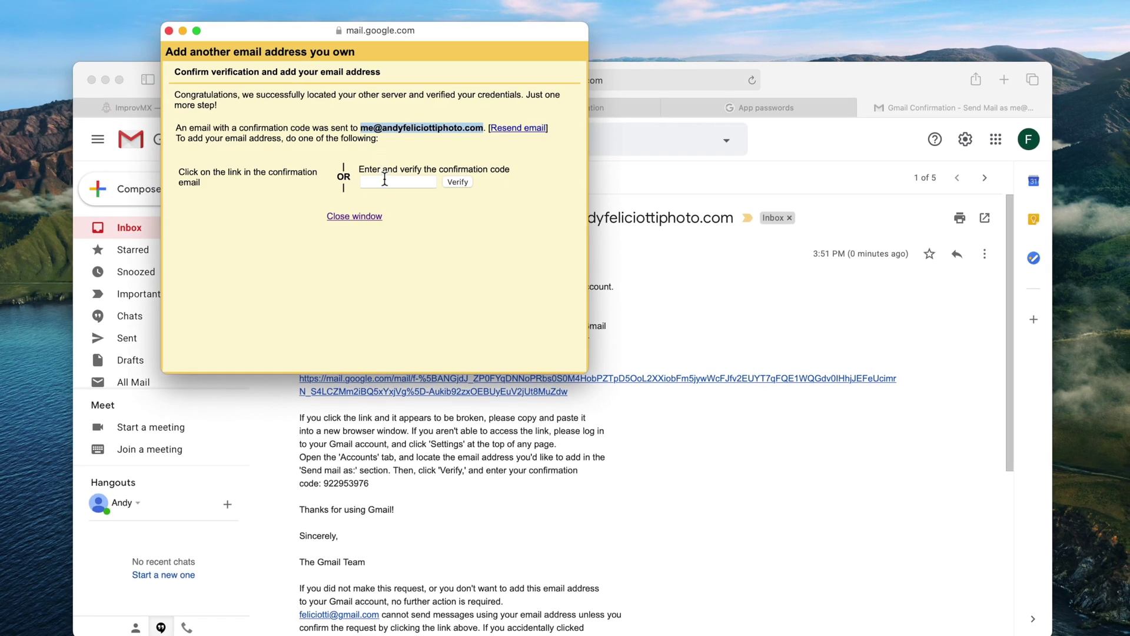
left_click(384, 179)
key("super+v")
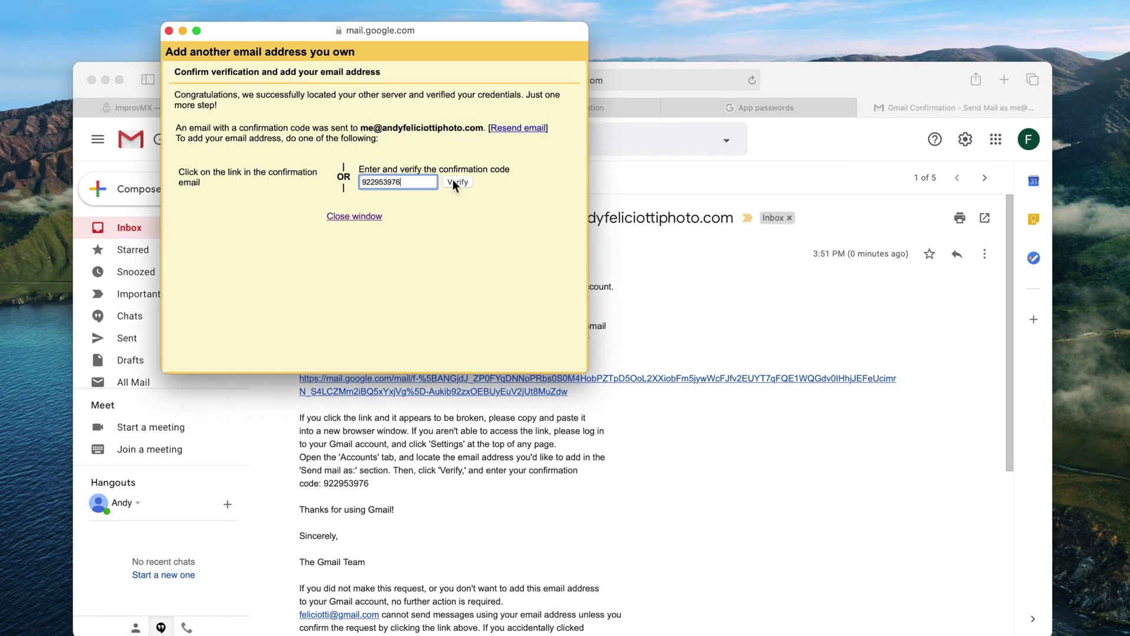
left_click(463, 182)
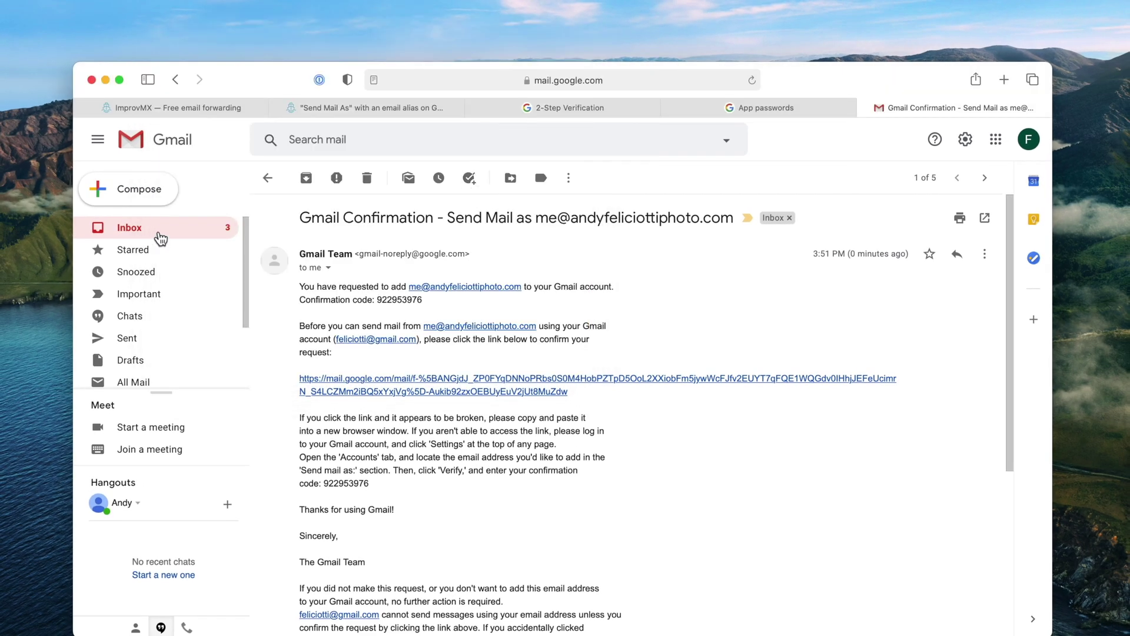
Compose a new message to confirm the custom-domain address appears in the From list.
left_click(159, 236)
left_click(158, 195)
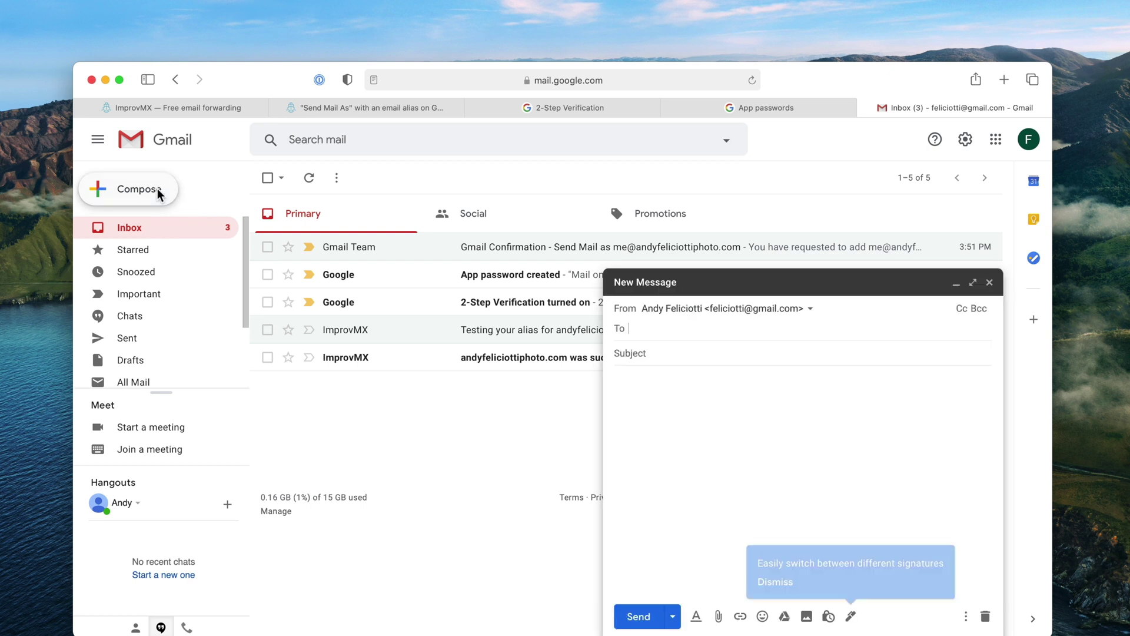
left_click(662, 311)
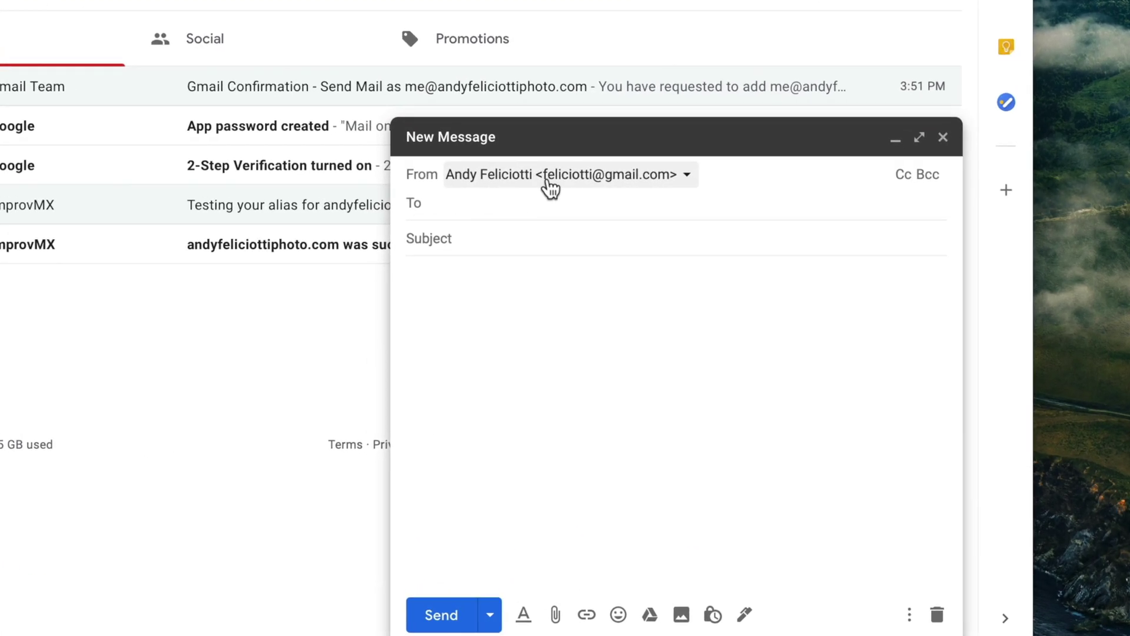
left_click(622, 180)
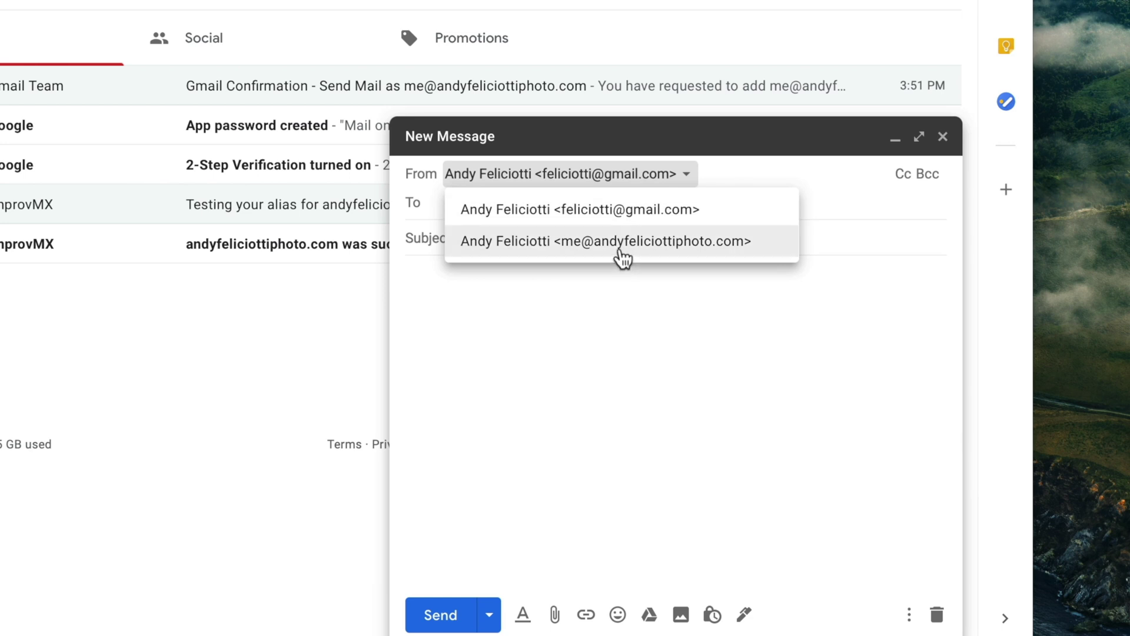
left_click(527, 175)
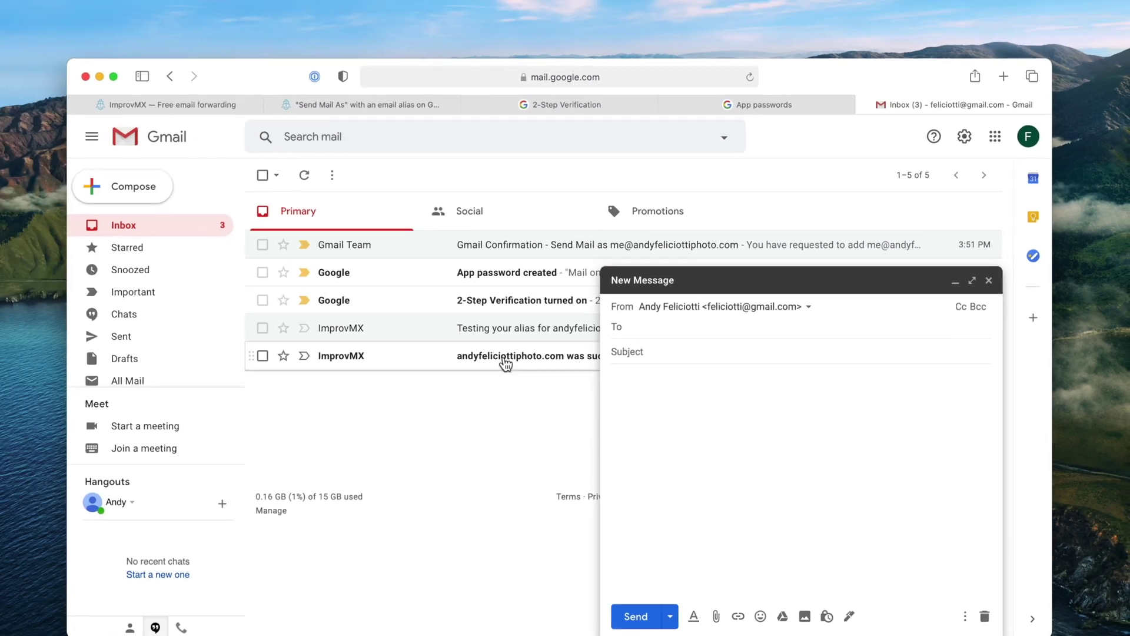
left_click(727, 285)
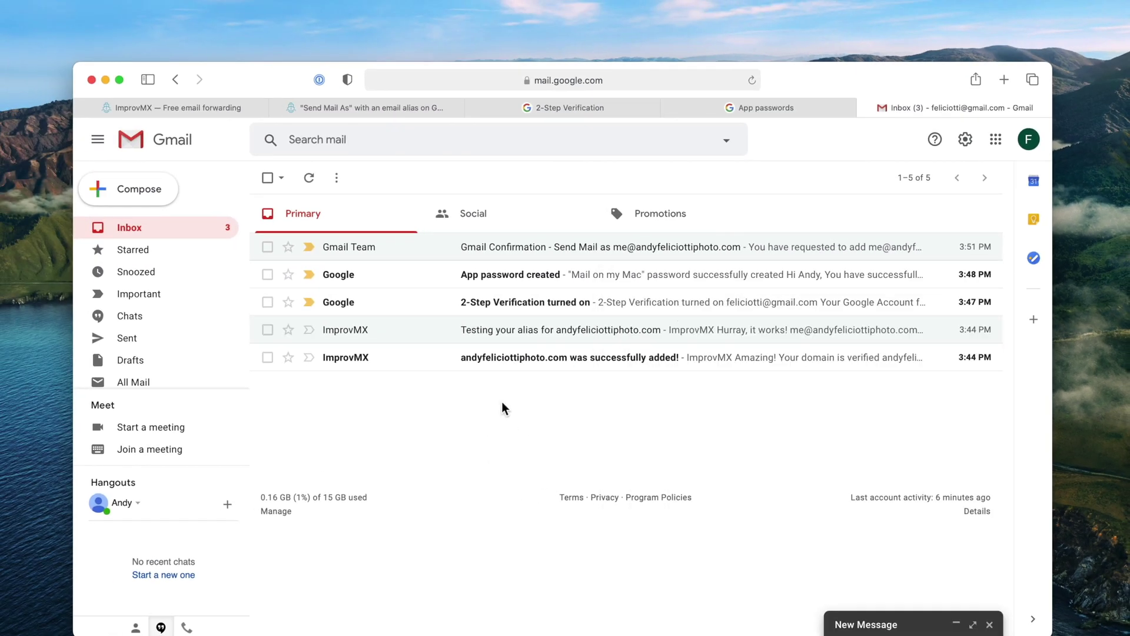
Reply to the ImprovMX test email and confirm the custom-domain address is offered as sender.
left_click(541, 335)
scroll(333, 401, "down", 15)
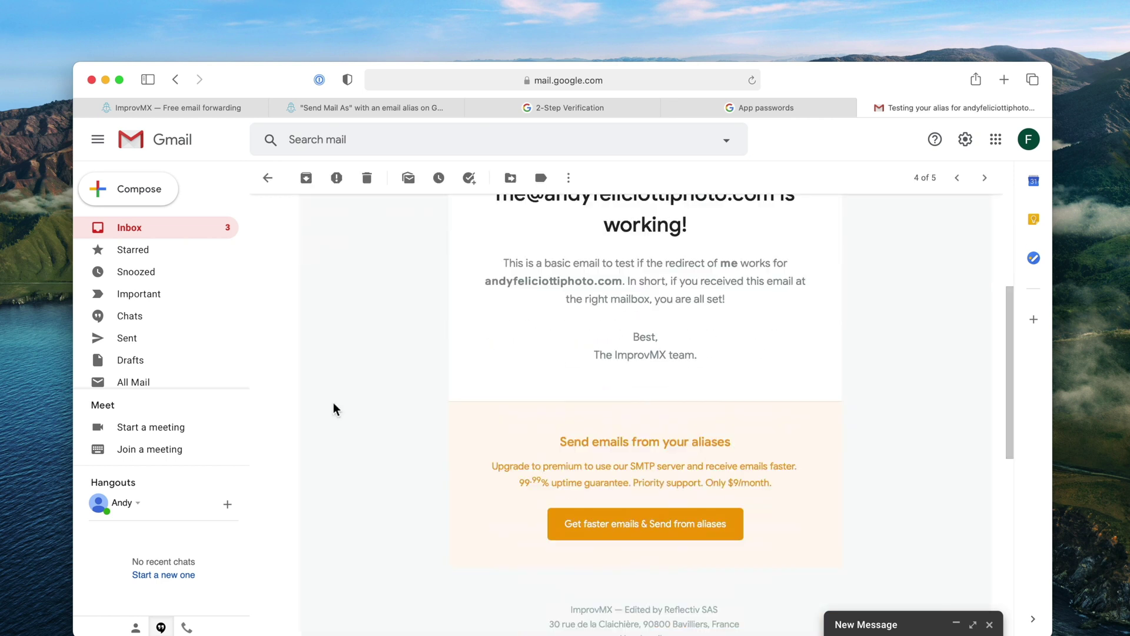
left_click(337, 331)
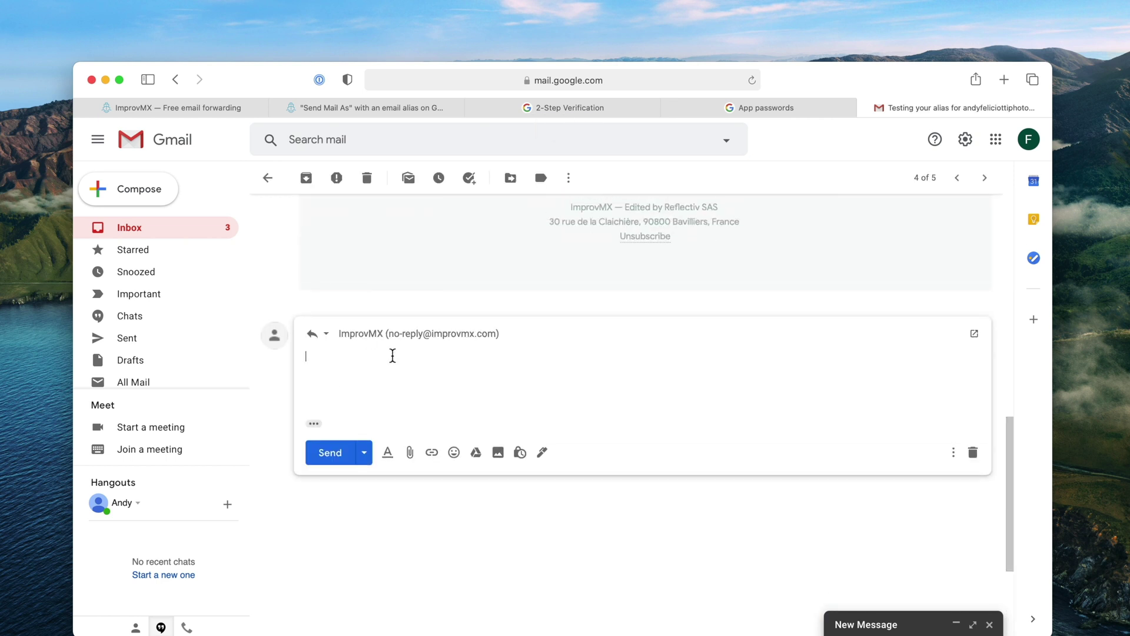
left_click(416, 335)
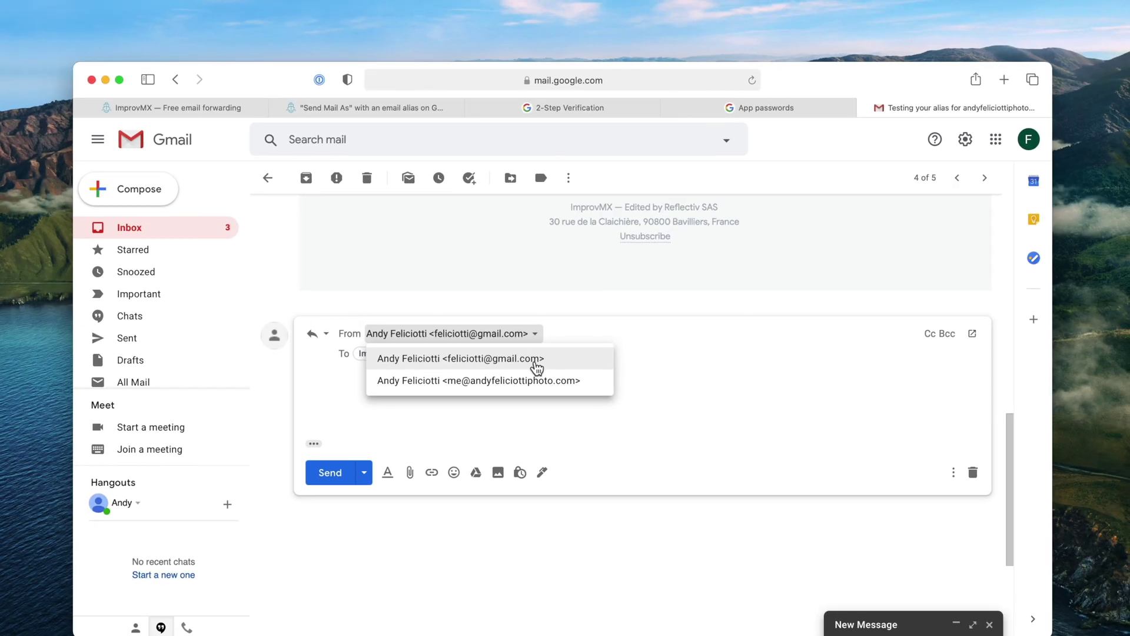
left_click(827, 280)
left_click(967, 141)
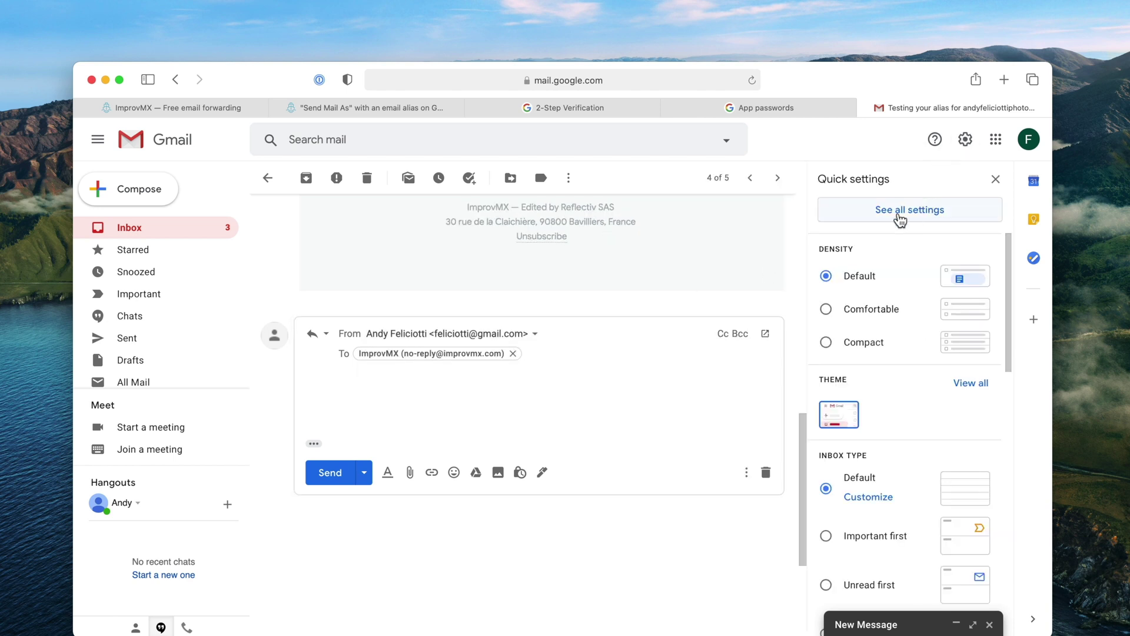
Set Accounts and Import to 'Reply from the same address the message was sent to', then view ImprovMX aliases.
left_click(921, 219)
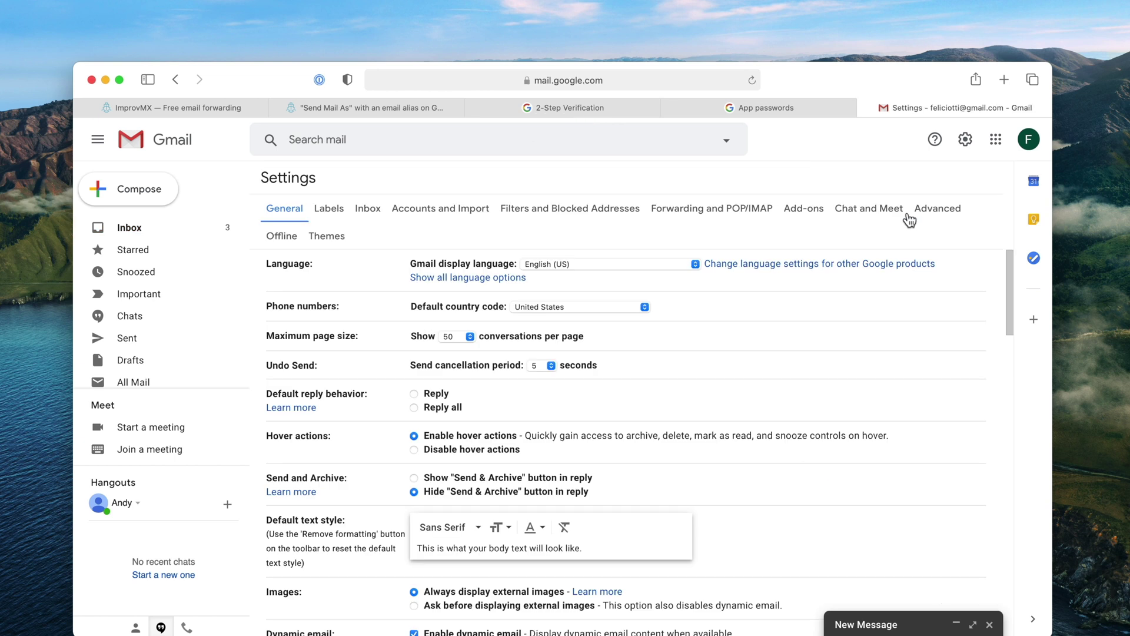
left_click(433, 209)
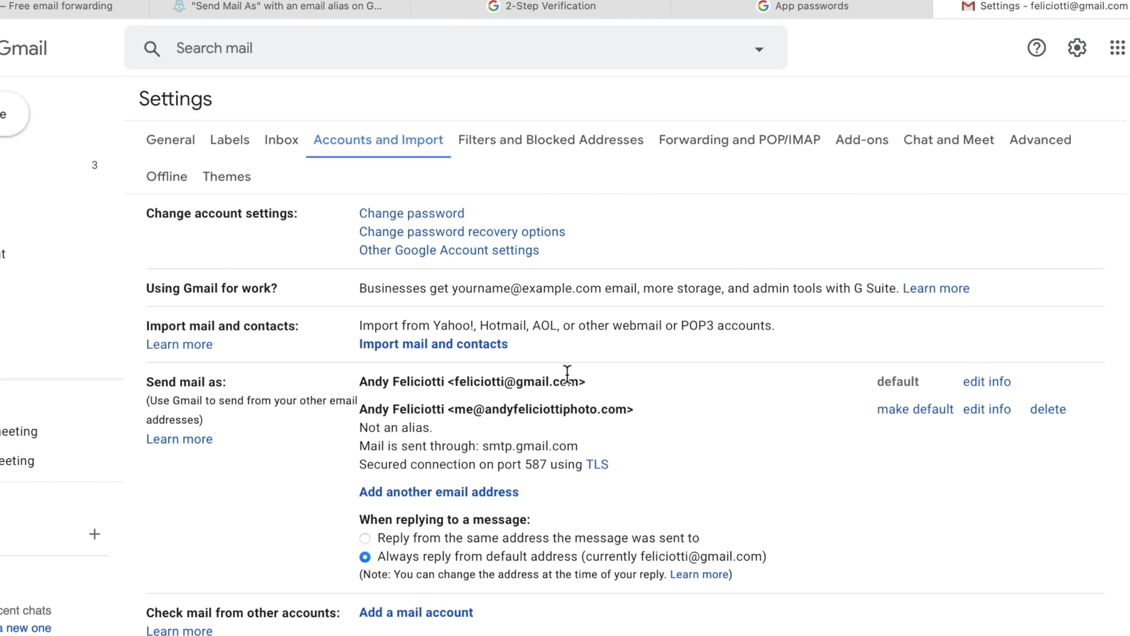
scroll(602, 458, "down", 2)
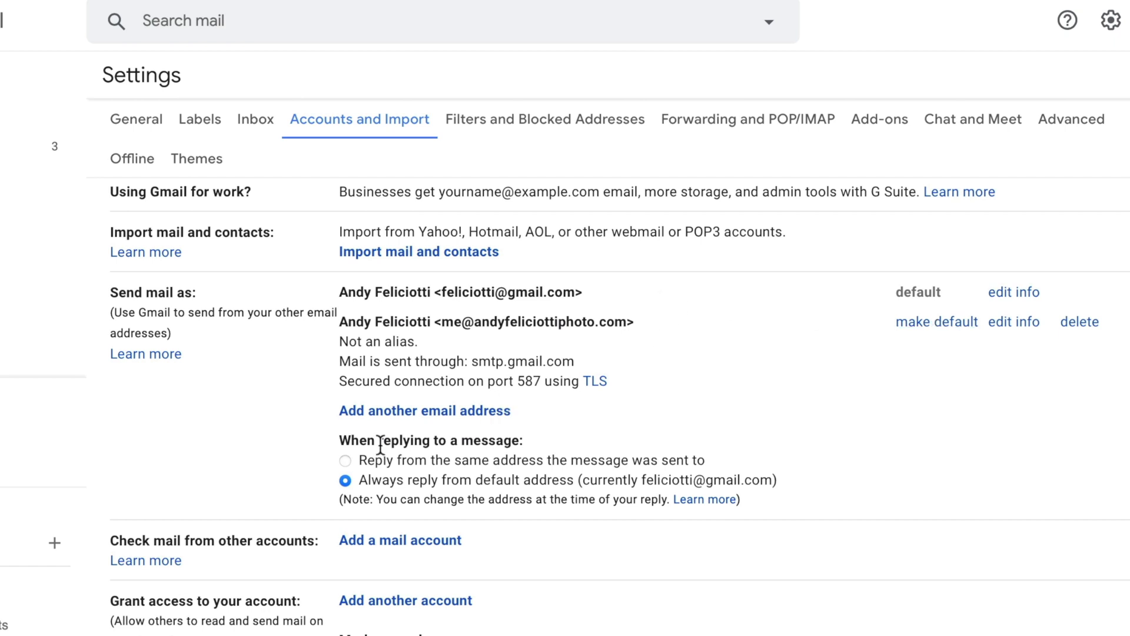
left_click_drag(365, 440, 548, 439)
left_click(513, 443)
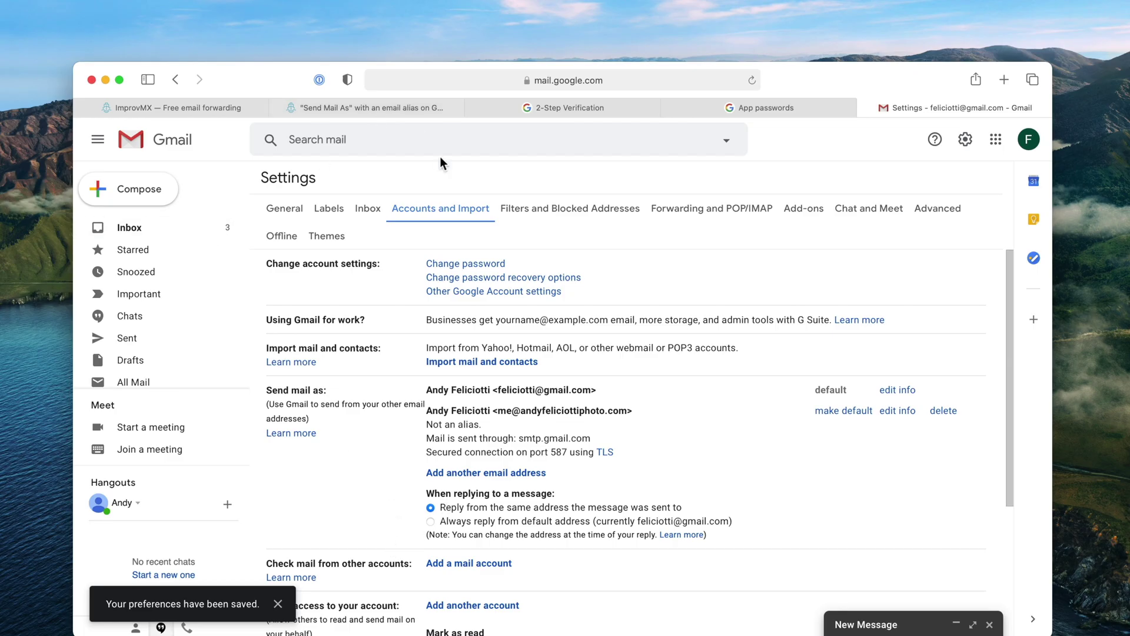
left_click(188, 104)
left_click(349, 258)
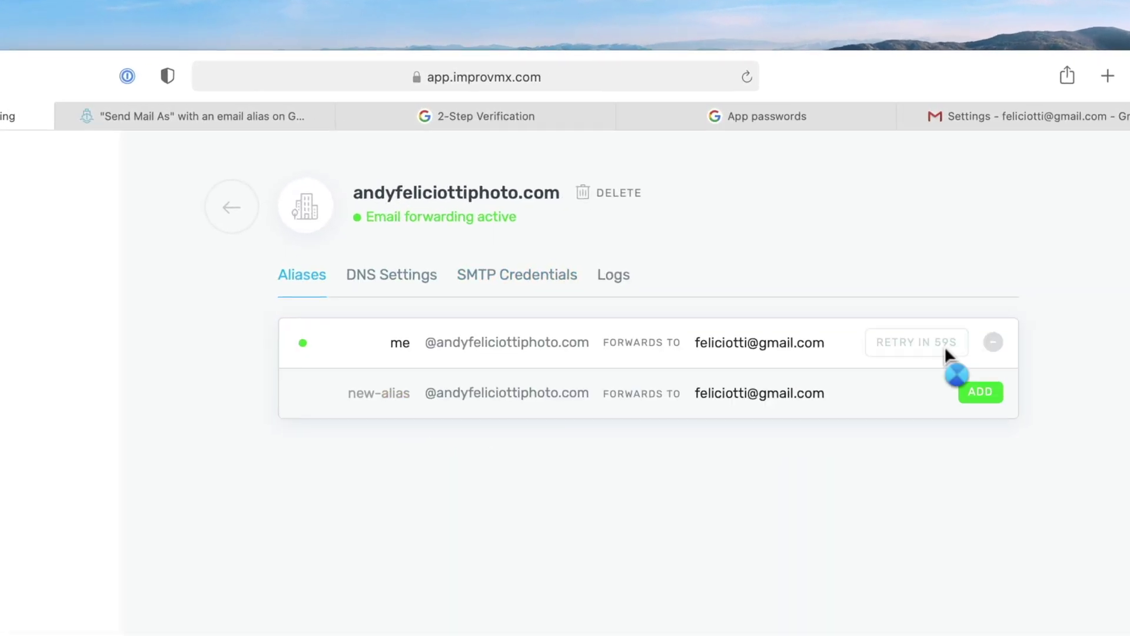
Open the new ImprovMX test email and check which alias address it was delivered to.
left_click(916, 115)
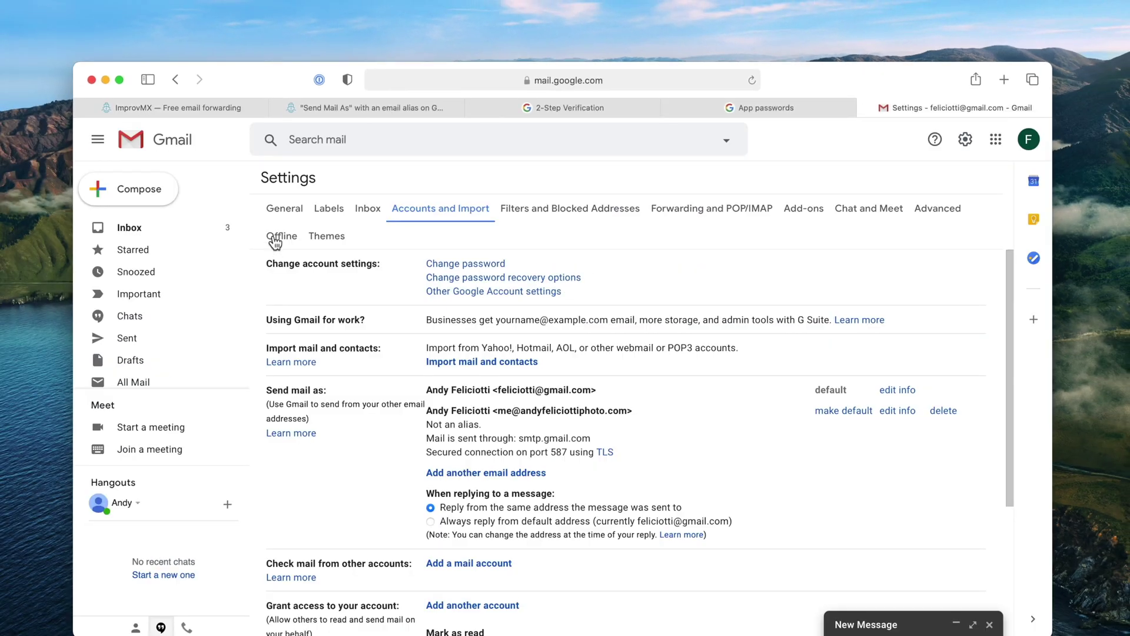
left_click(183, 232)
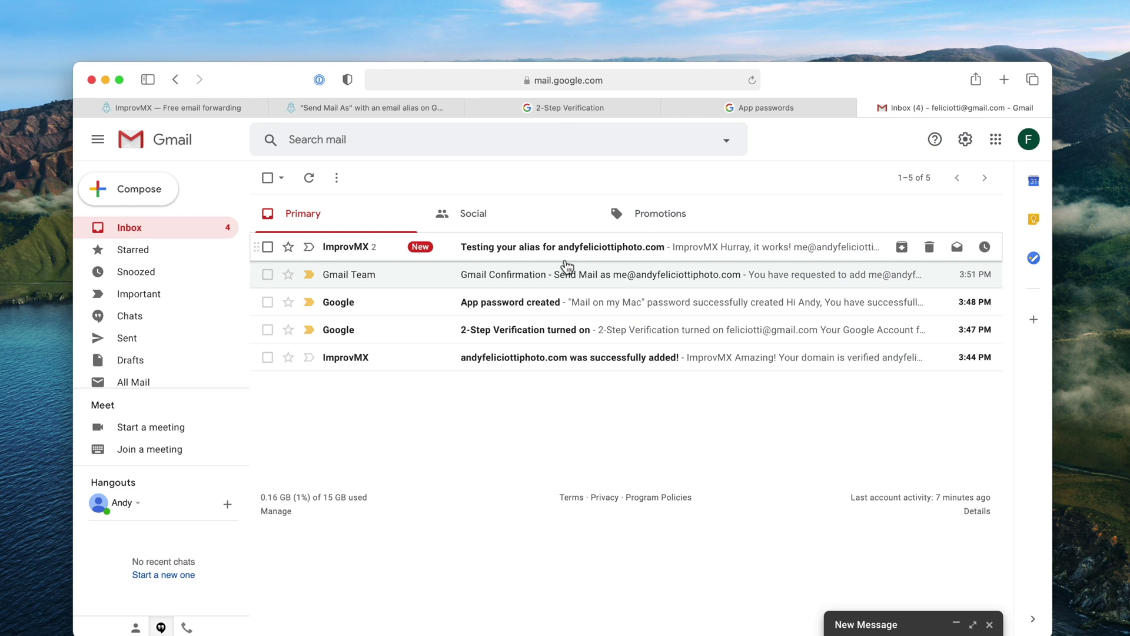
left_click(584, 254)
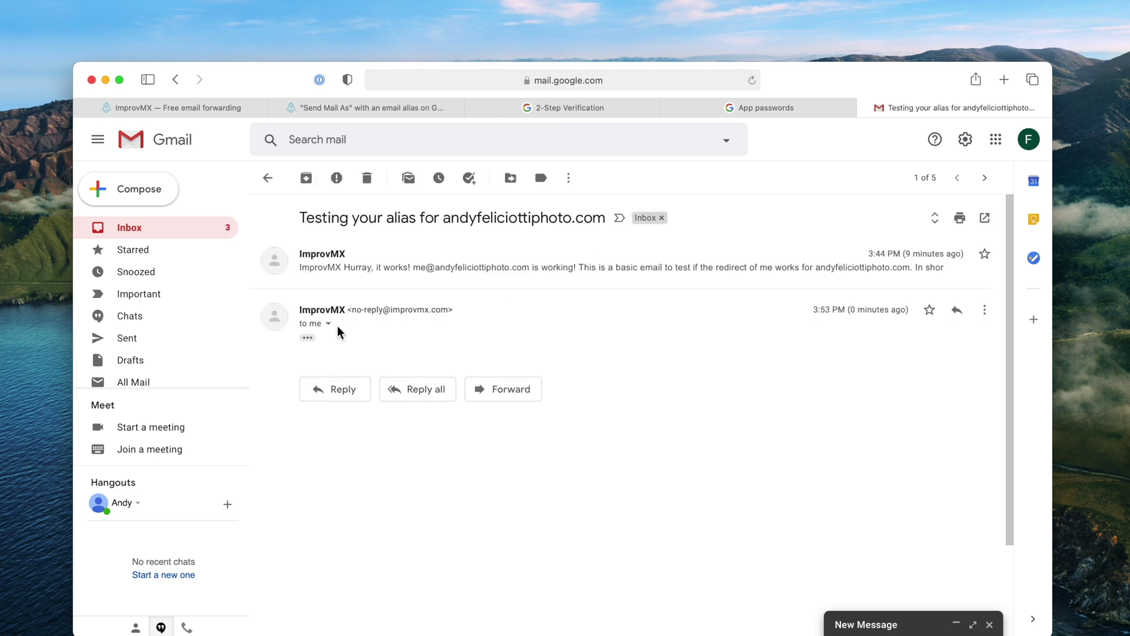
left_click(329, 324)
left_click_drag(517, 362, 426, 365)
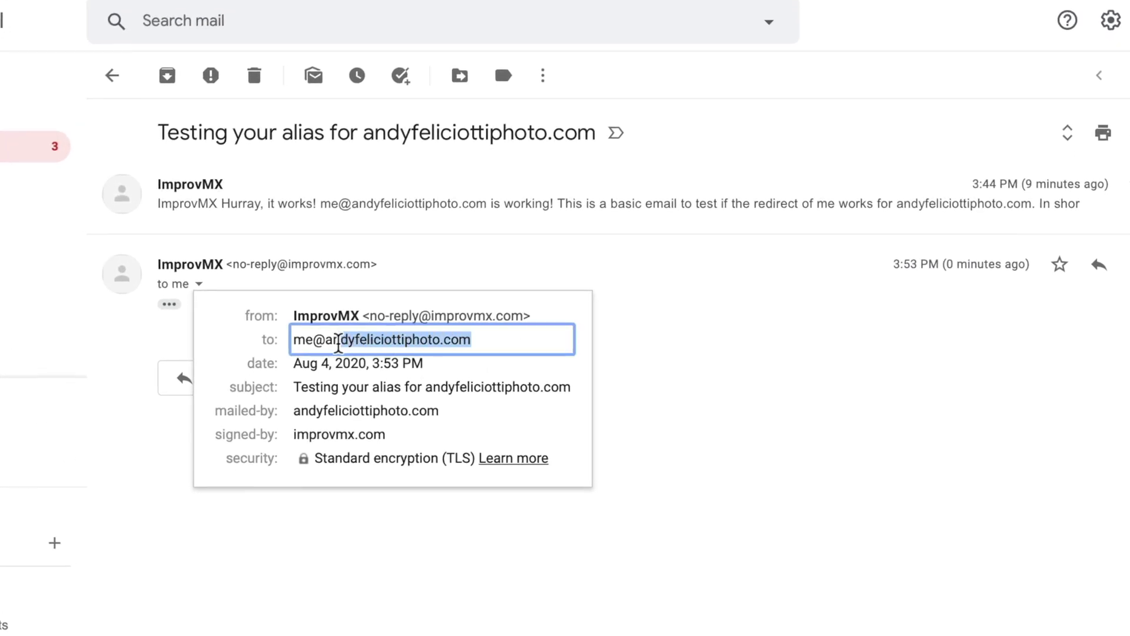
left_click(165, 347)
Reply to the test email and check the From list defaults to the custom-domain address.
left_click(179, 380)
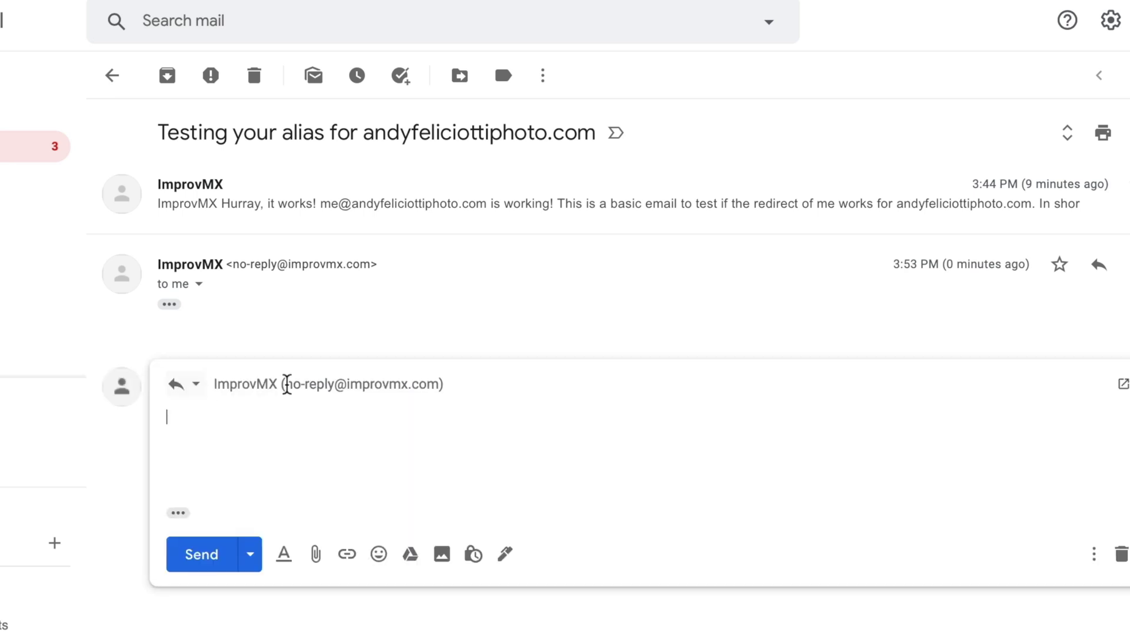
left_click(408, 383)
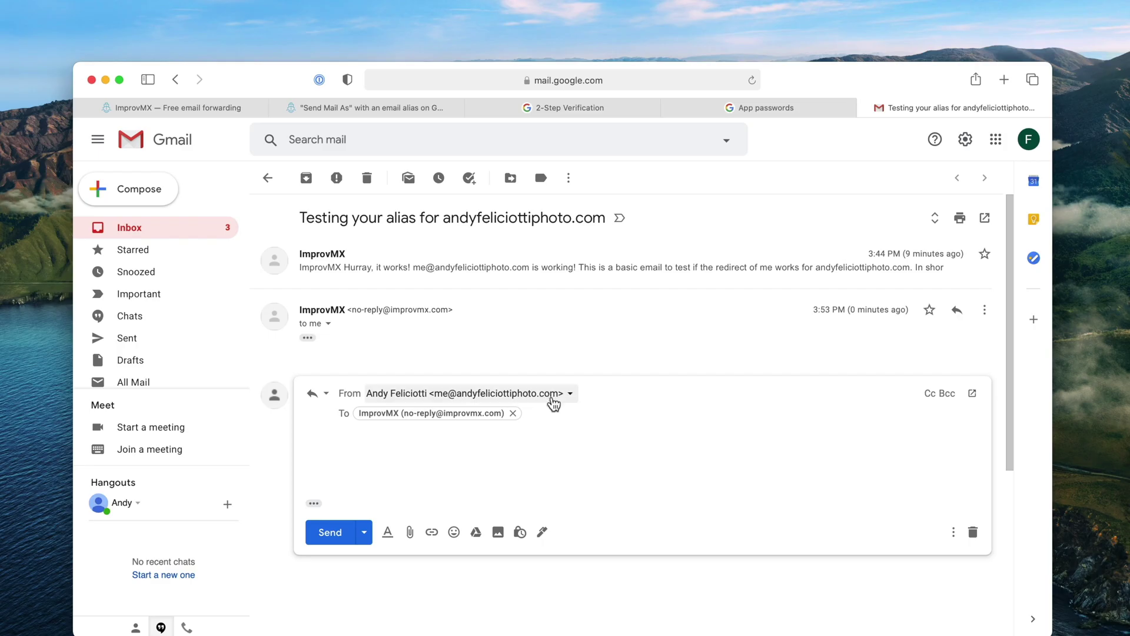
left_click(522, 398)
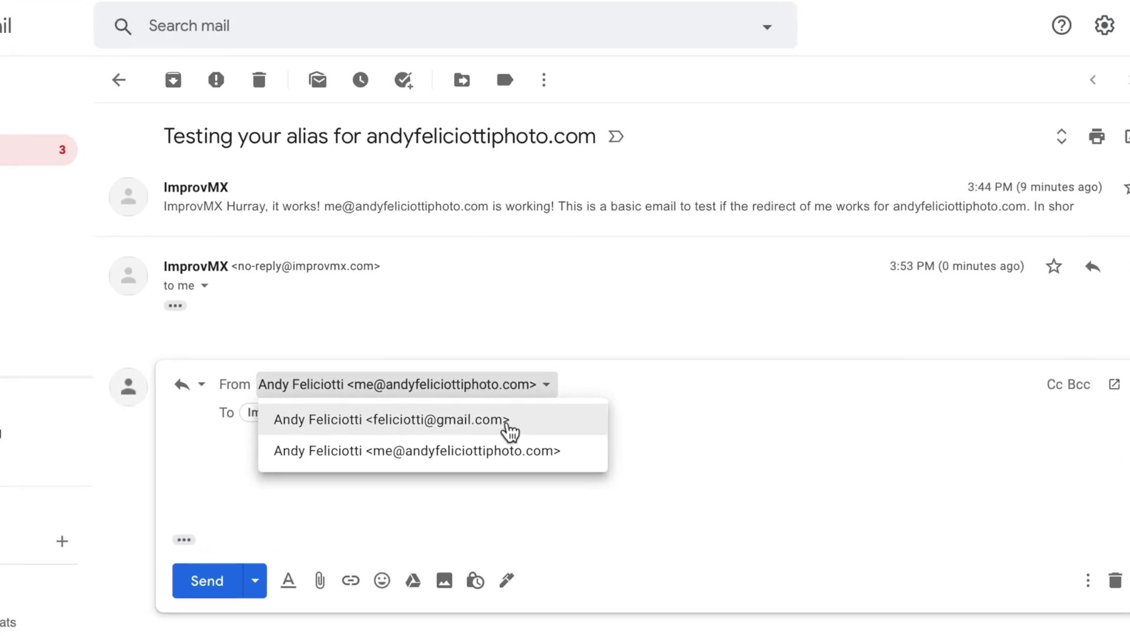